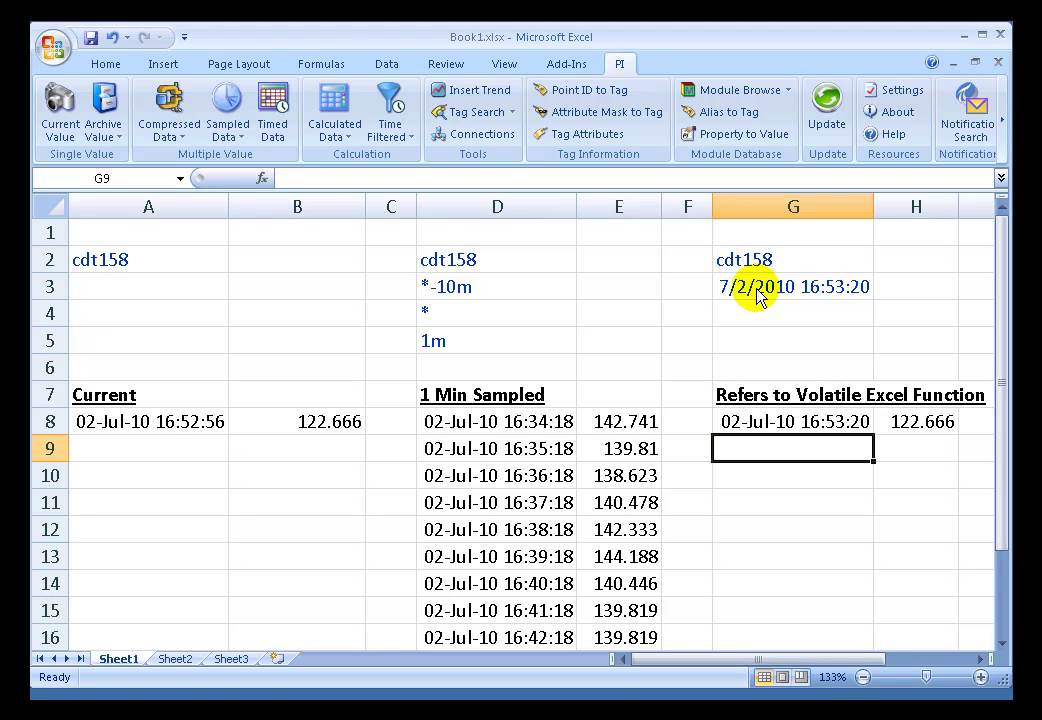
- Inspect the NOW() formula in G3 without changing it
click(760, 346)
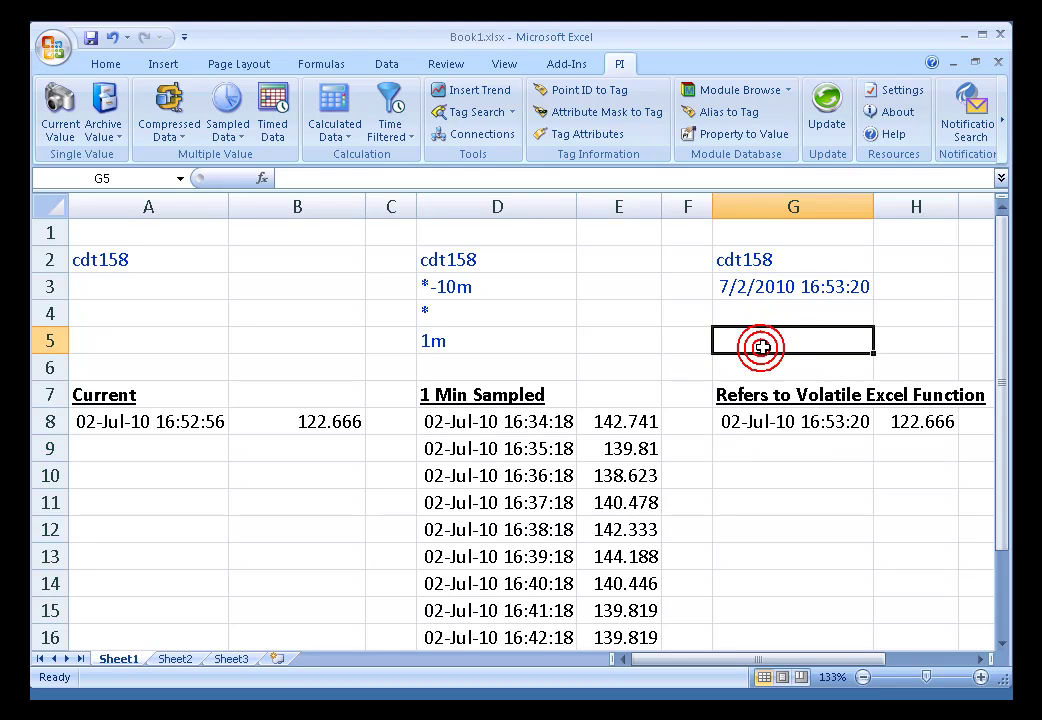
click(765, 287)
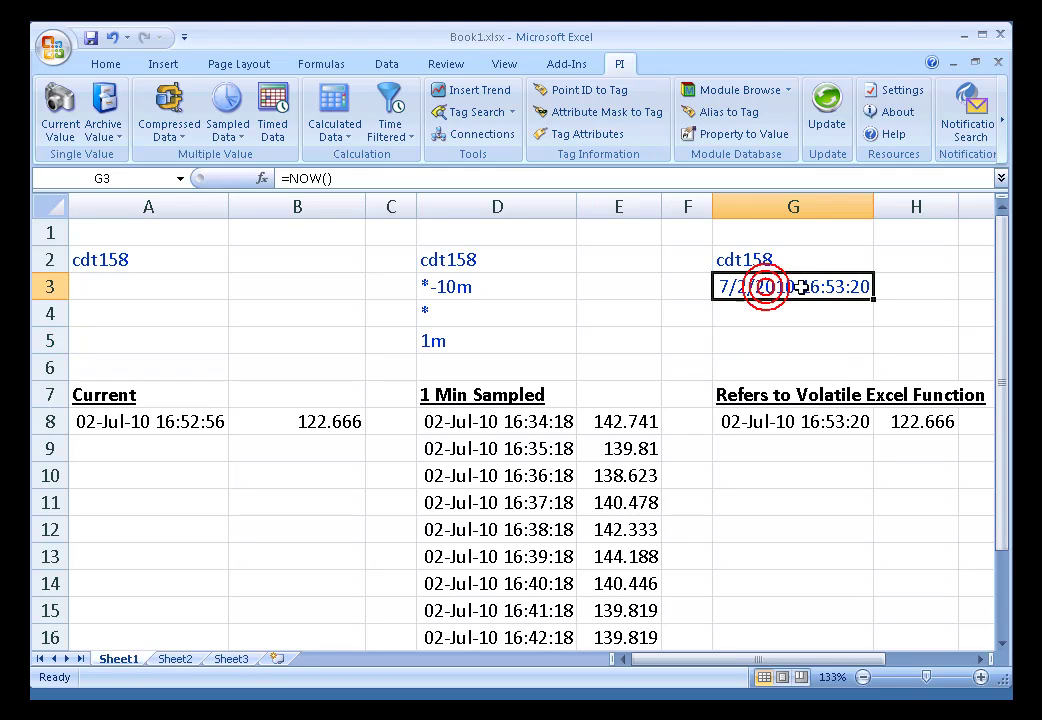
double_click(775, 288)
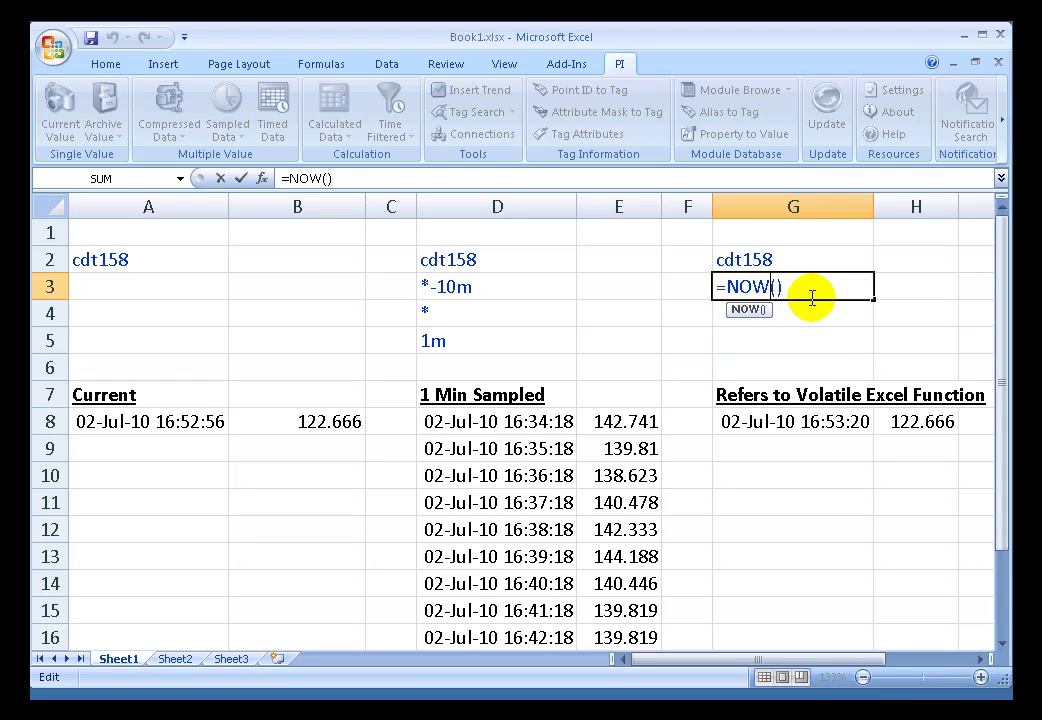
key(Escape)
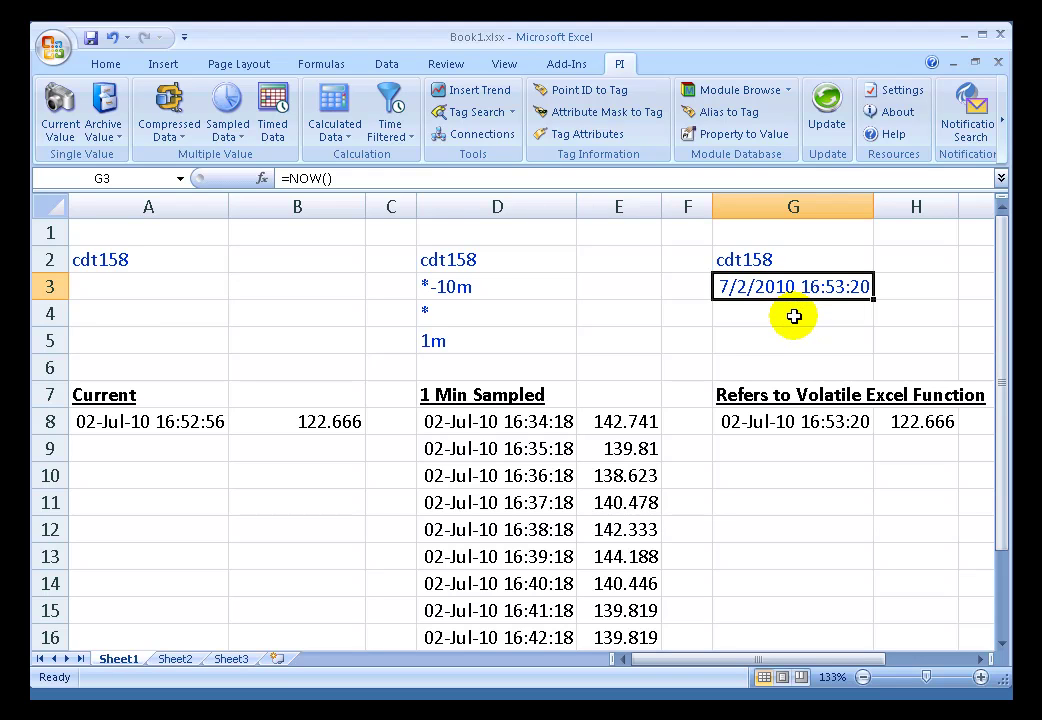
click(794, 316)
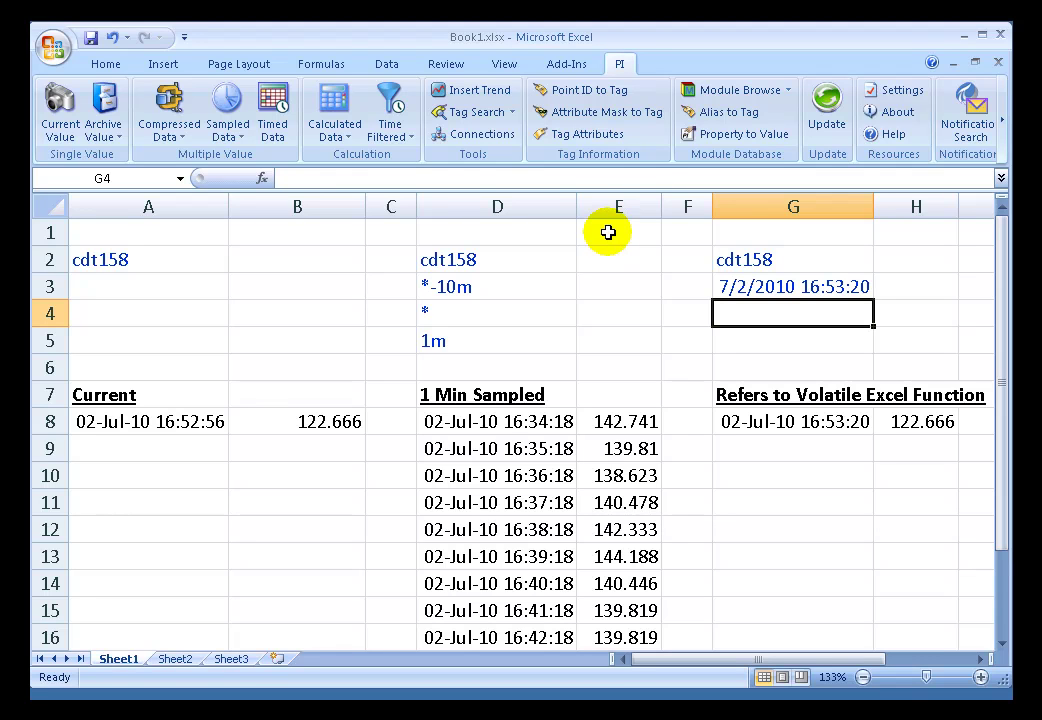
- Re-enter the G8 PIArcVal and A8 PICurrVal formulas as array formulas
click(762, 423)
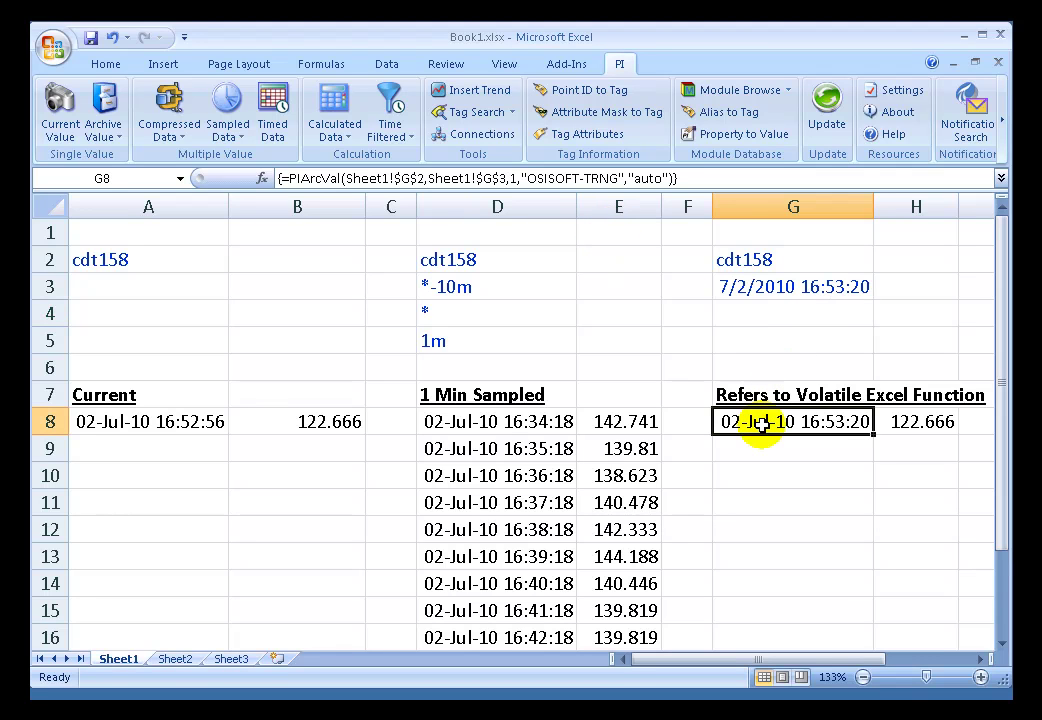
double_click(762, 423)
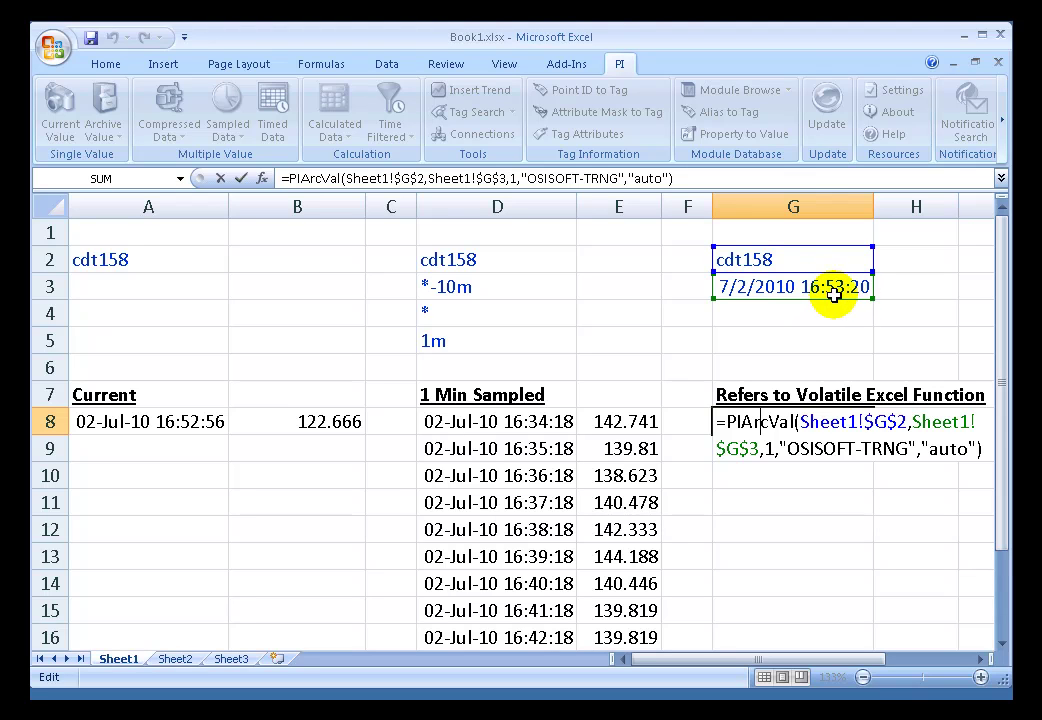
key(ctrl+shift+Return)
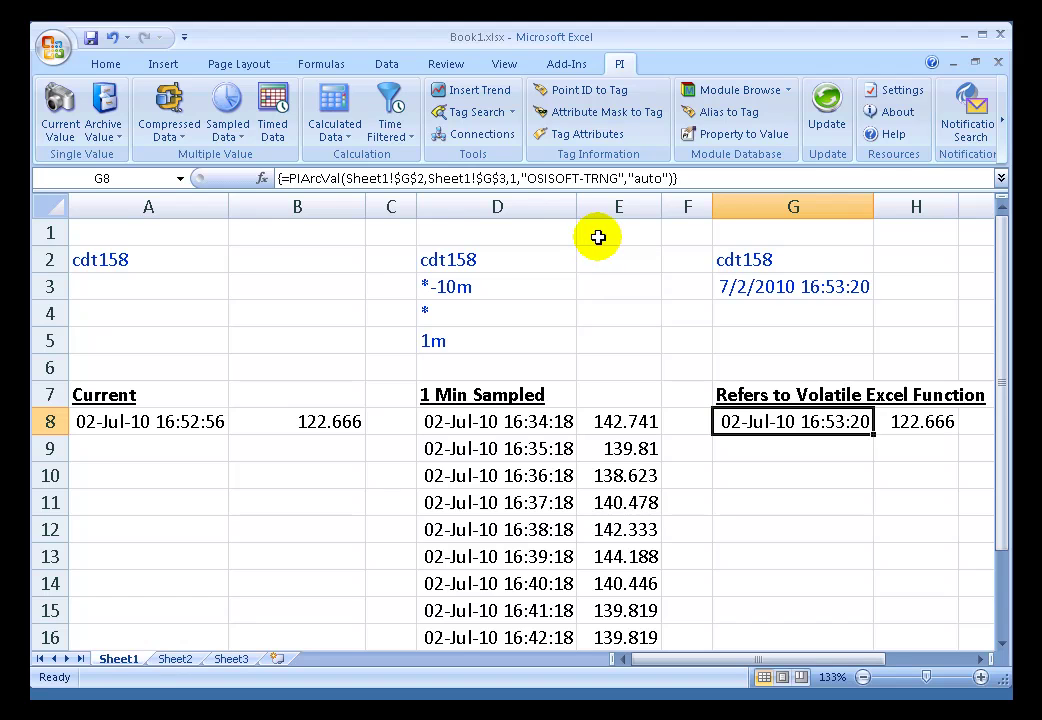
click(772, 287)
click(776, 423)
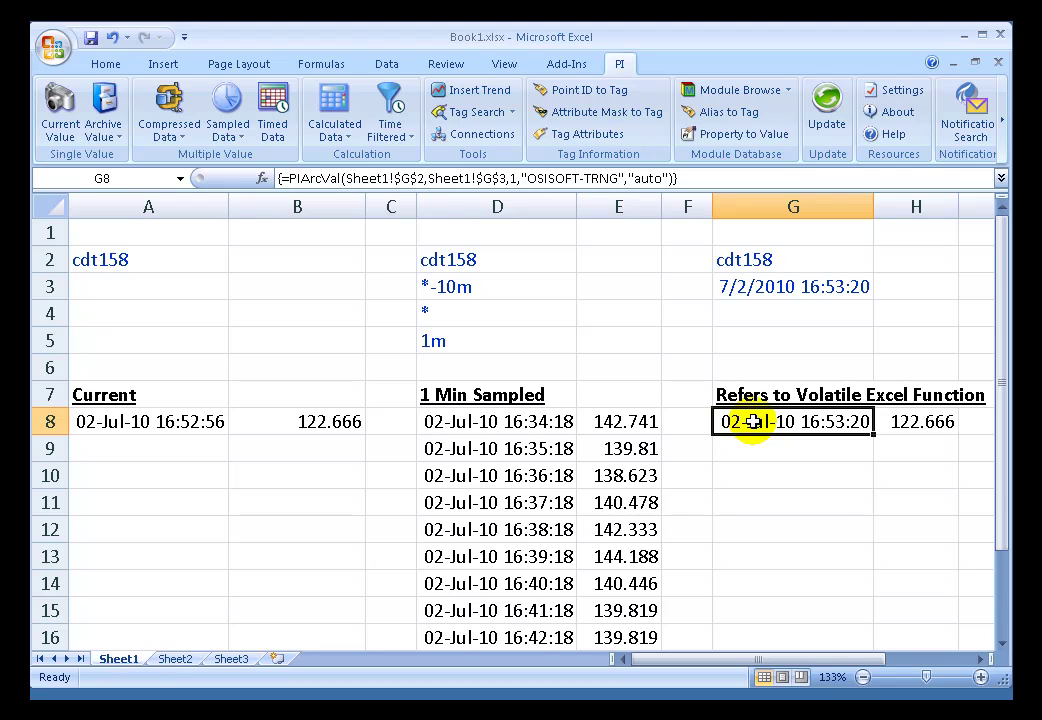
click(160, 421)
double_click(163, 421)
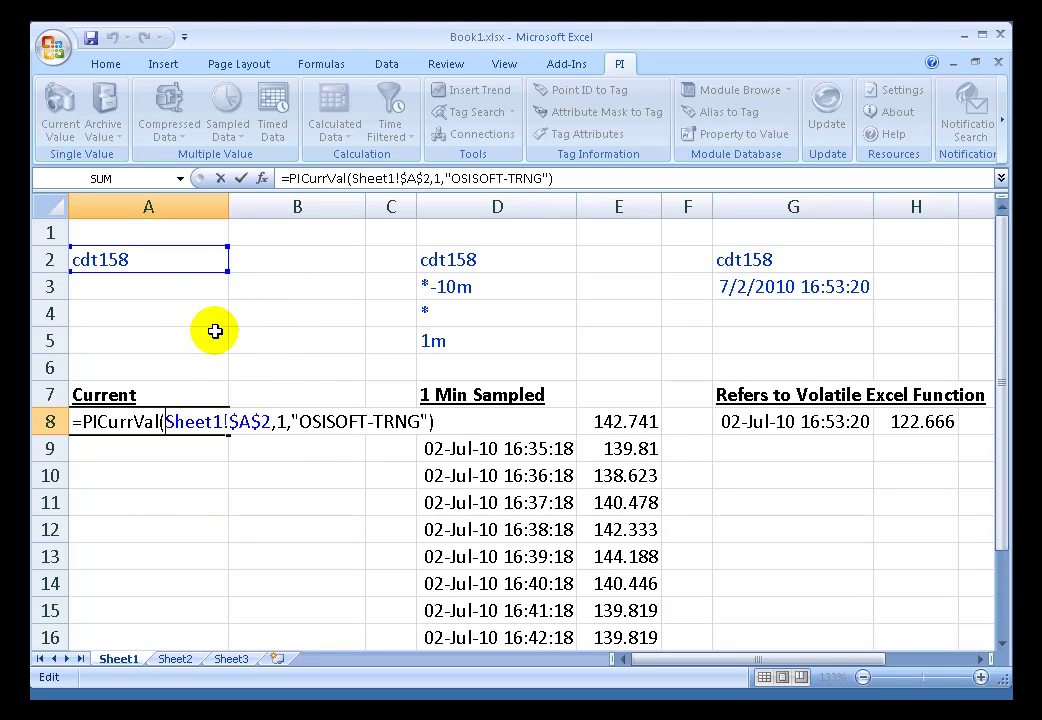
key(ctrl+shift+Return)
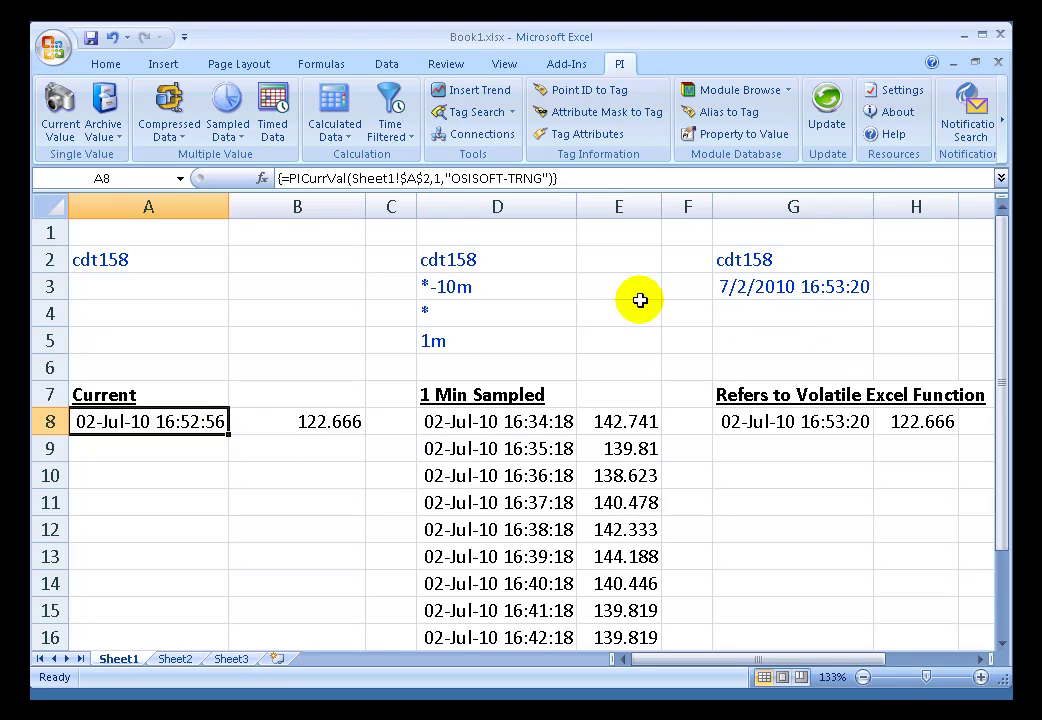
- Enter 'test' in E1 to recalculate, refreshing the lookup to 125.636 at 16:55:12
click(607, 231)
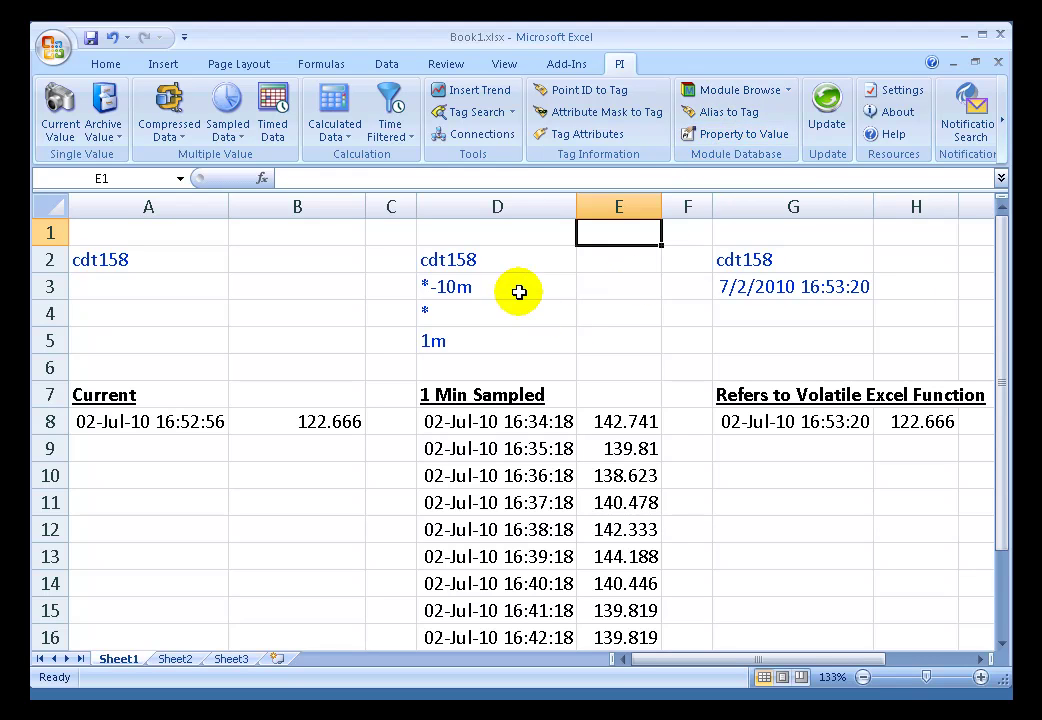
text(test)
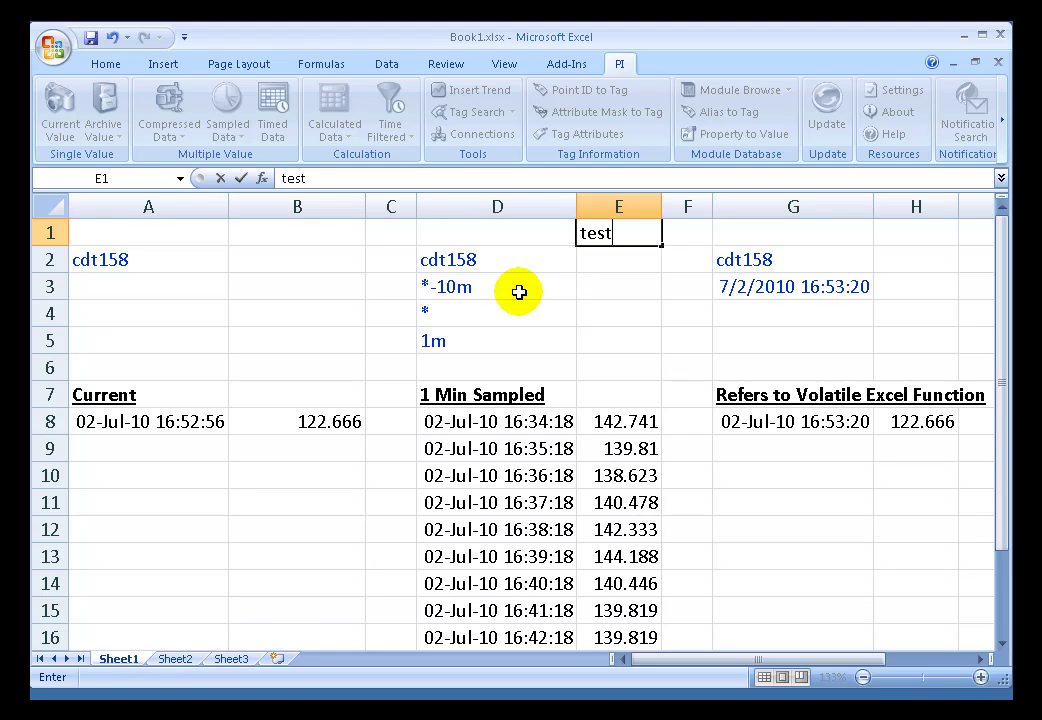
key(Return)
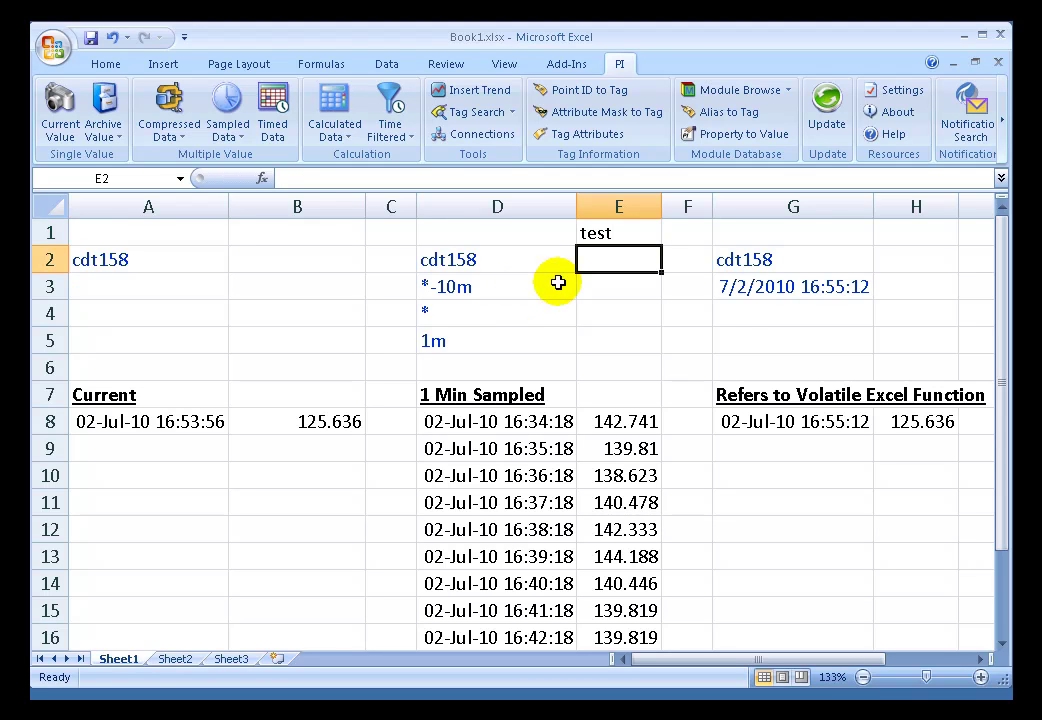
click(627, 234)
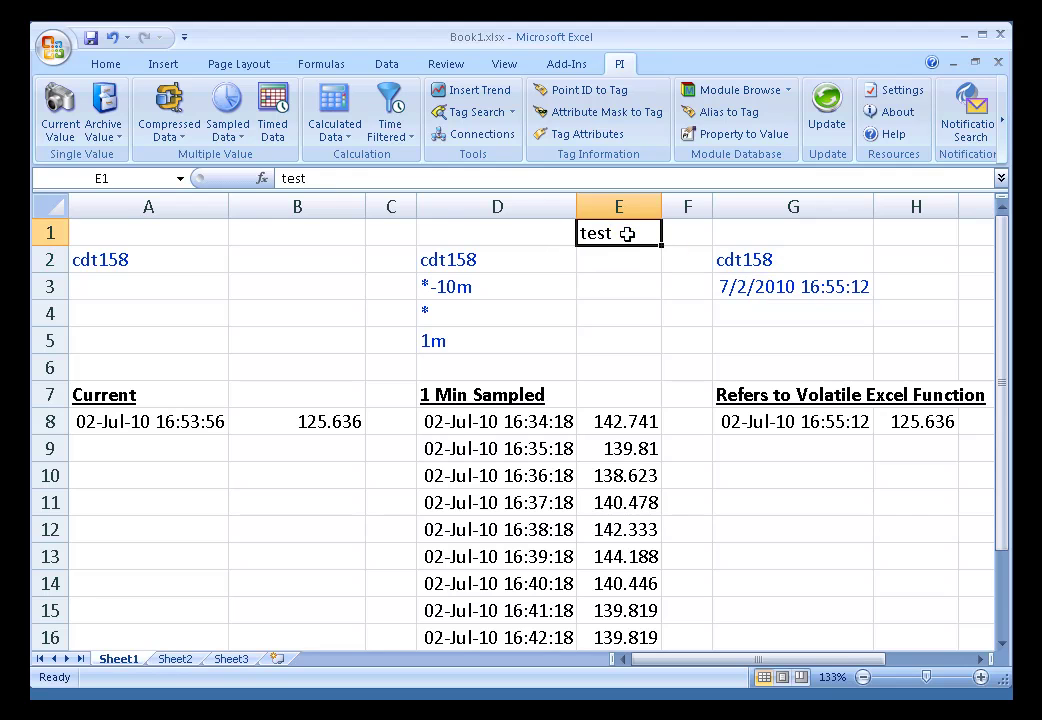
click(812, 289)
click(790, 422)
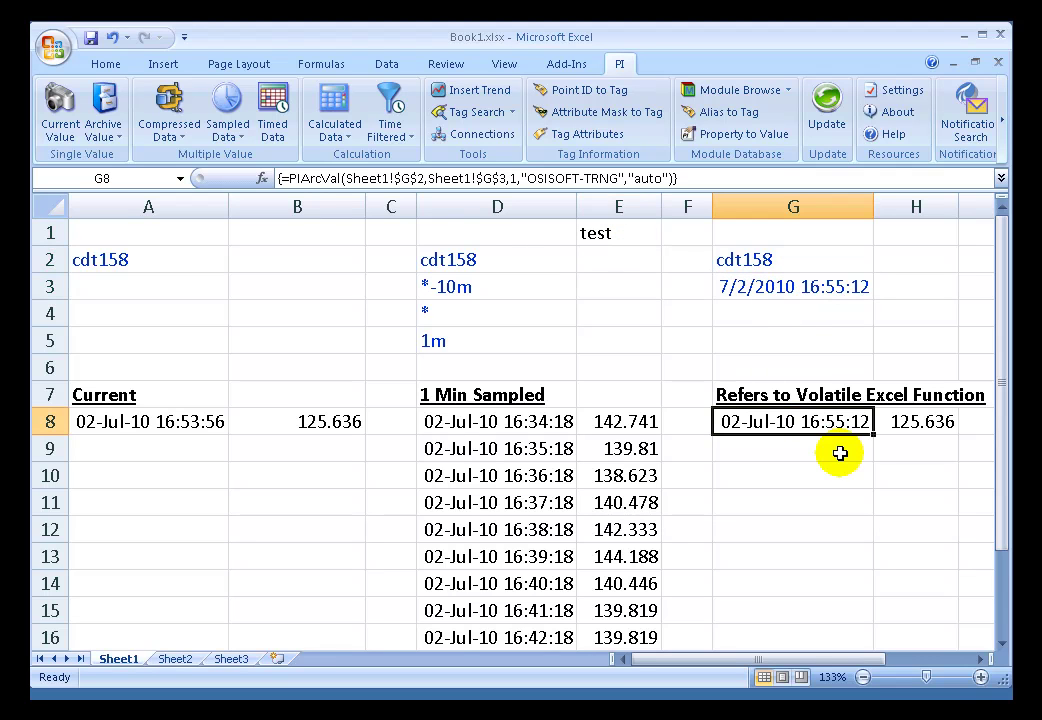
click(605, 233)
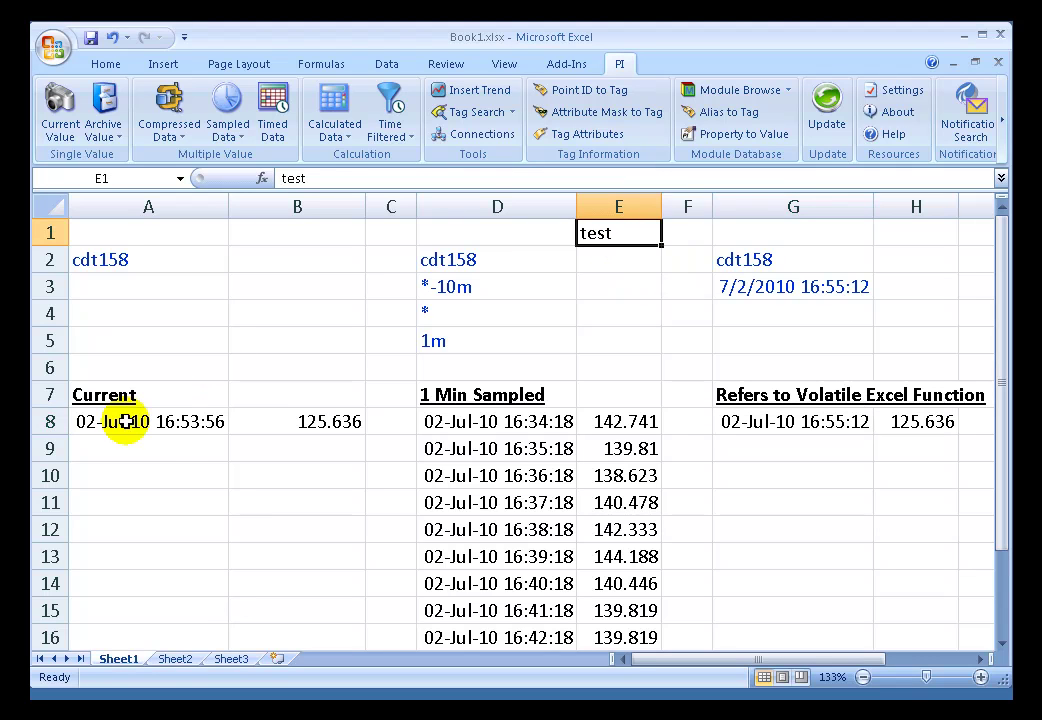
- Re-enter B8's PICurrVal formula as an array formula
click(199, 425)
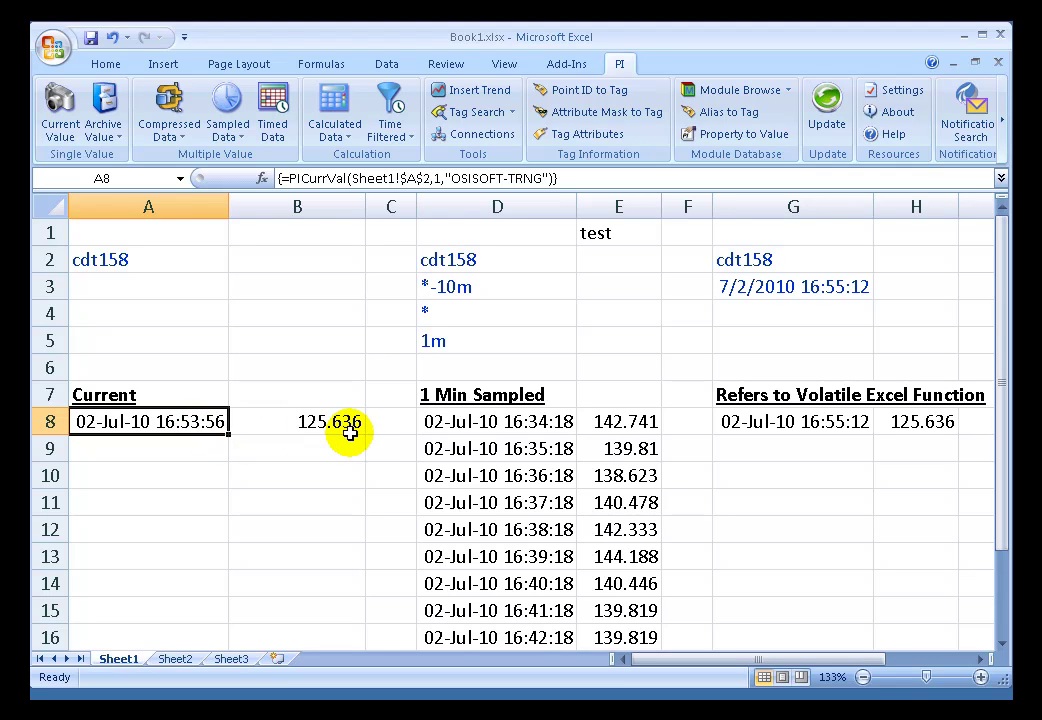
click(320, 425)
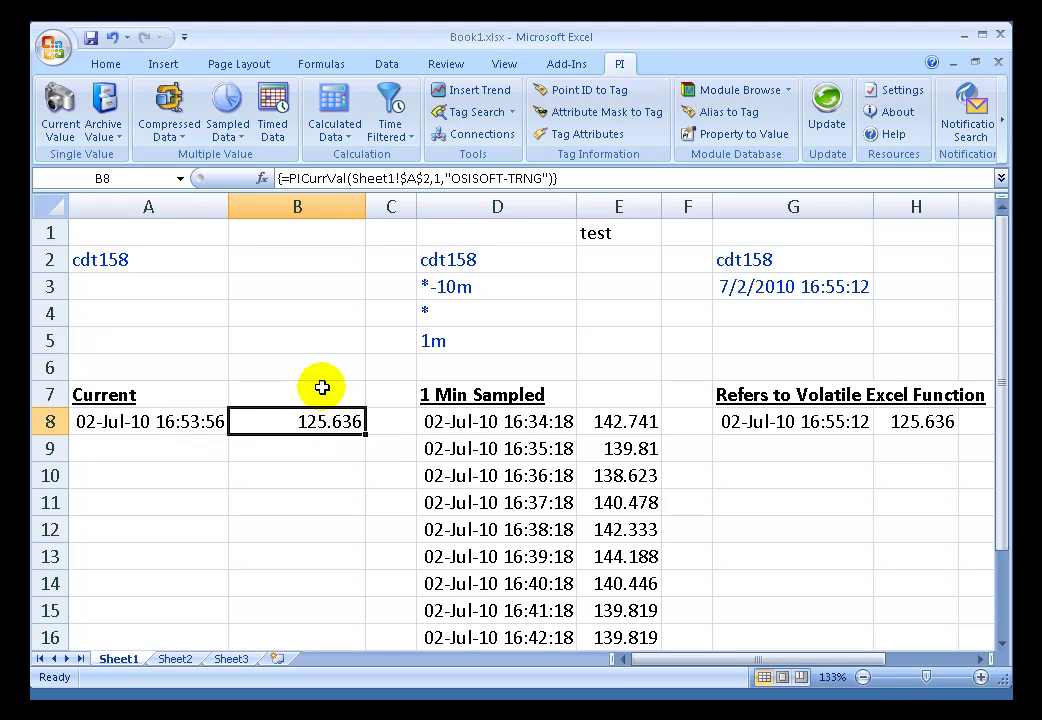
click(321, 397)
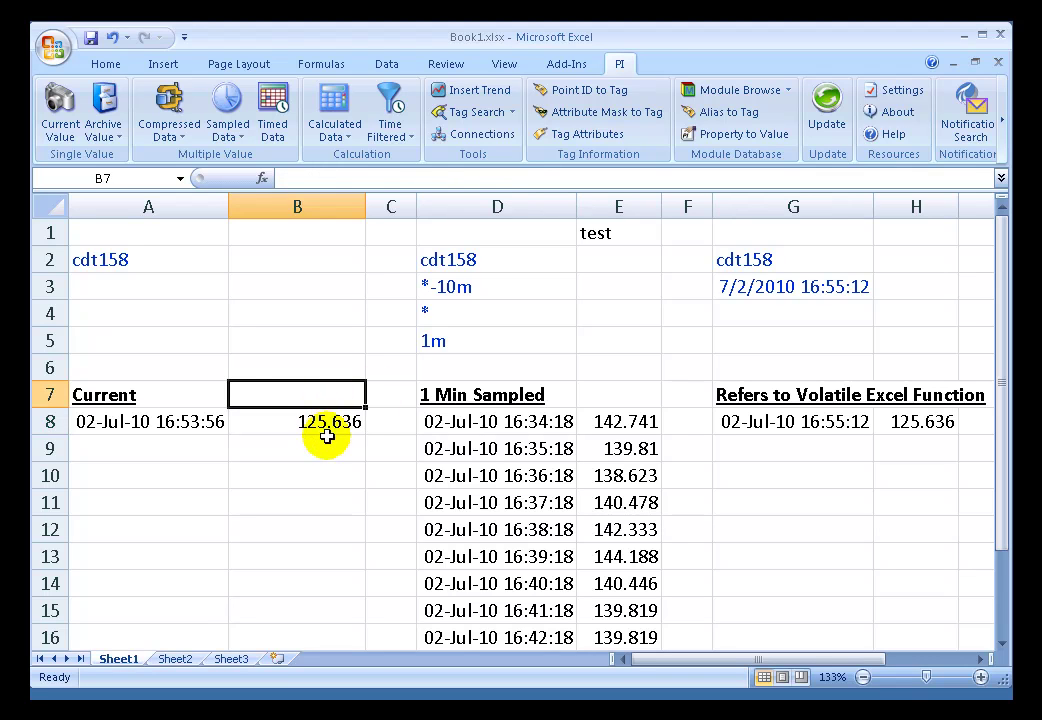
click(327, 428)
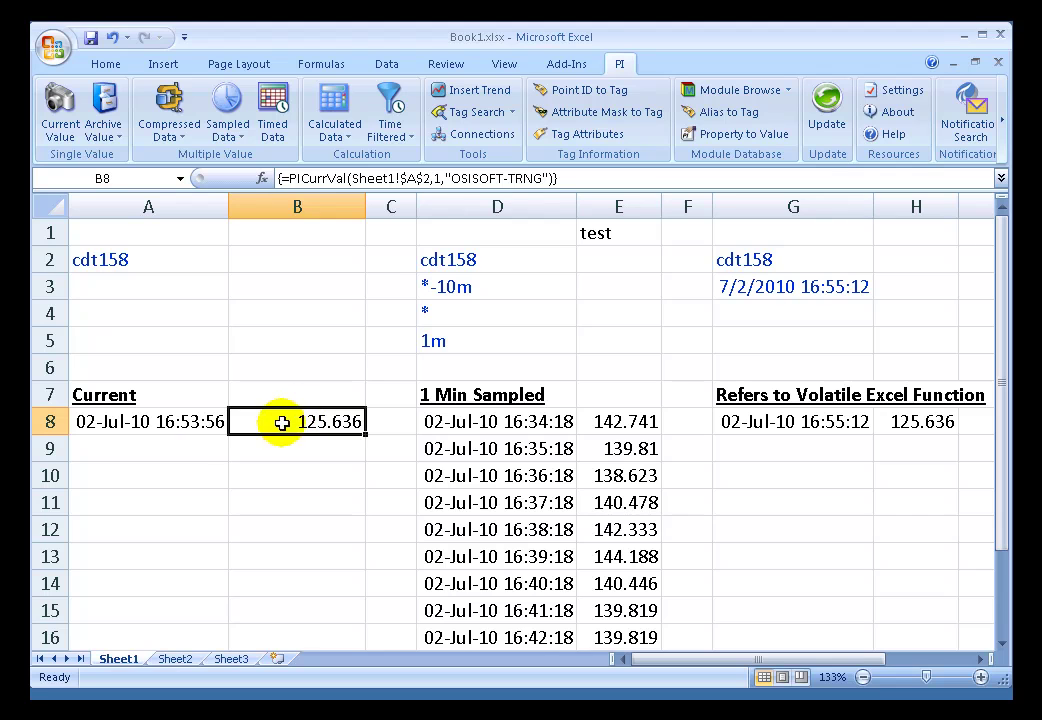
double_click(279, 421)
key(ctrl+shift+Return)
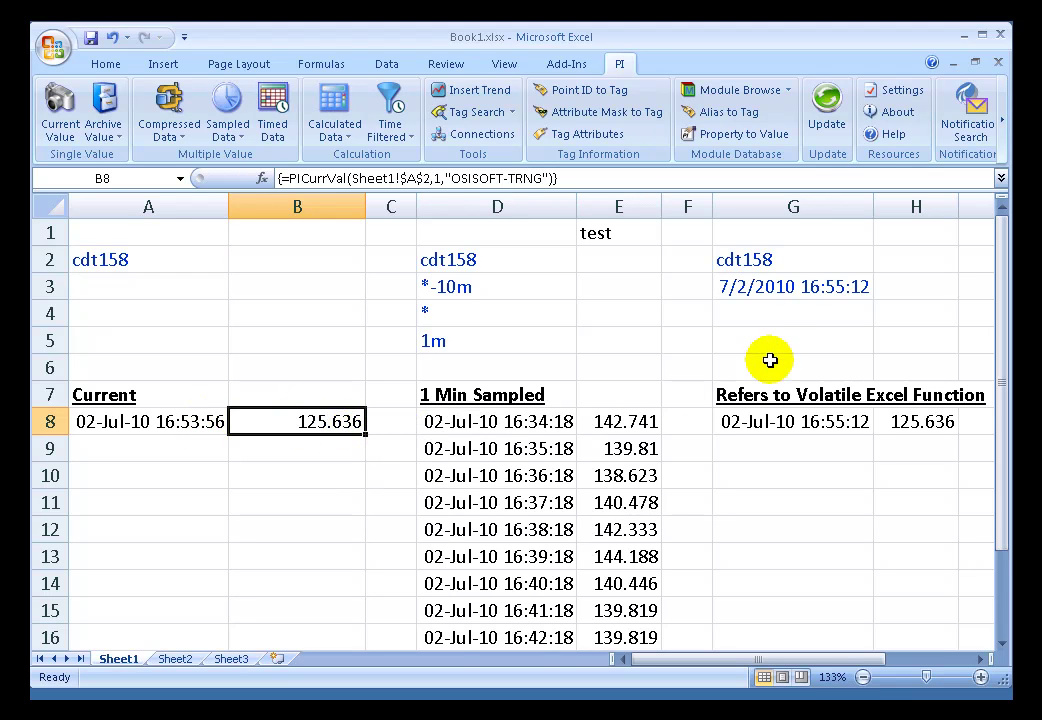
- Recommit G3's NOW() and G8's PIArcVal array formula, then recalculate to show 128.965 at 16:56:23
click(777, 289)
double_click(790, 287)
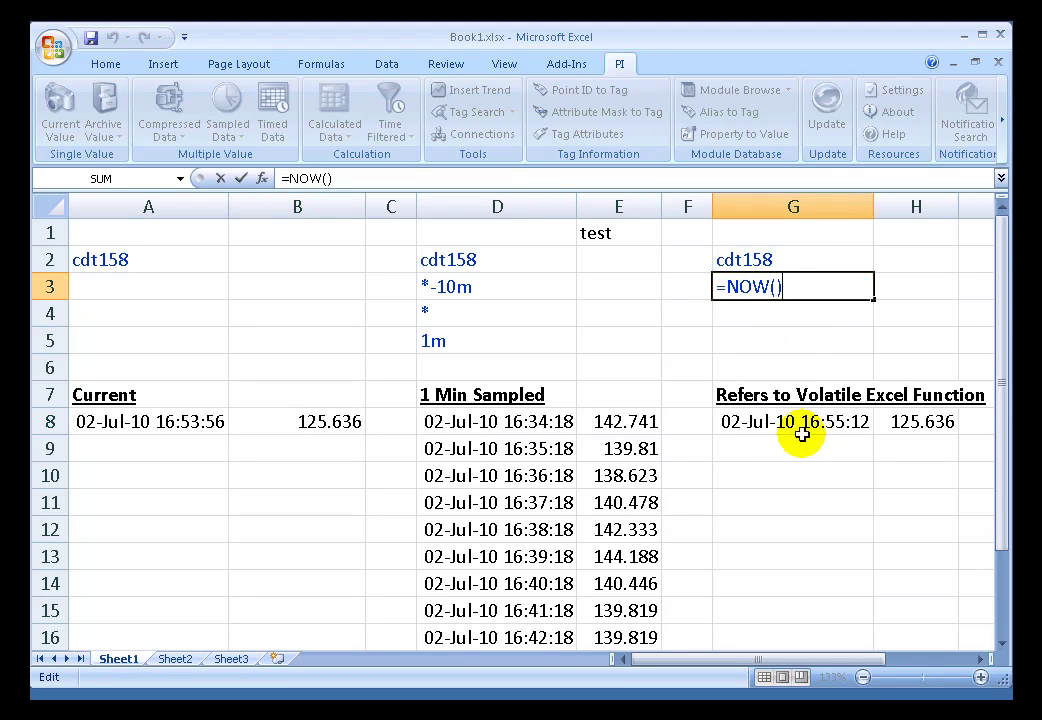
key(ctrl+Return)
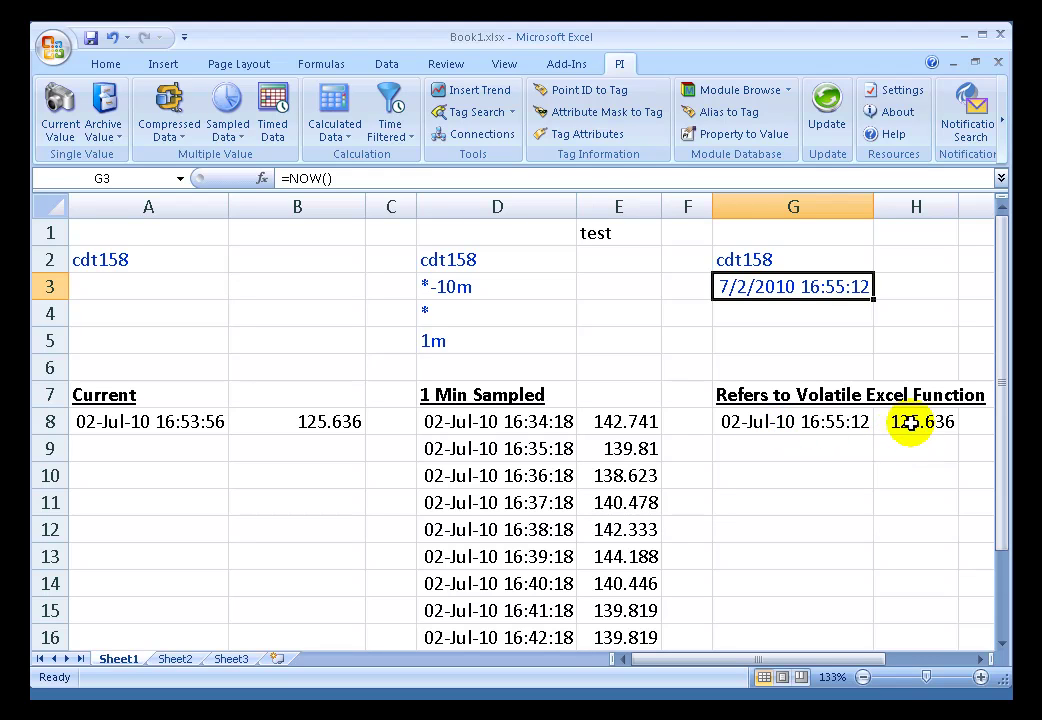
click(793, 418)
double_click(788, 425)
key(ctrl+shift+Return)
click(793, 350)
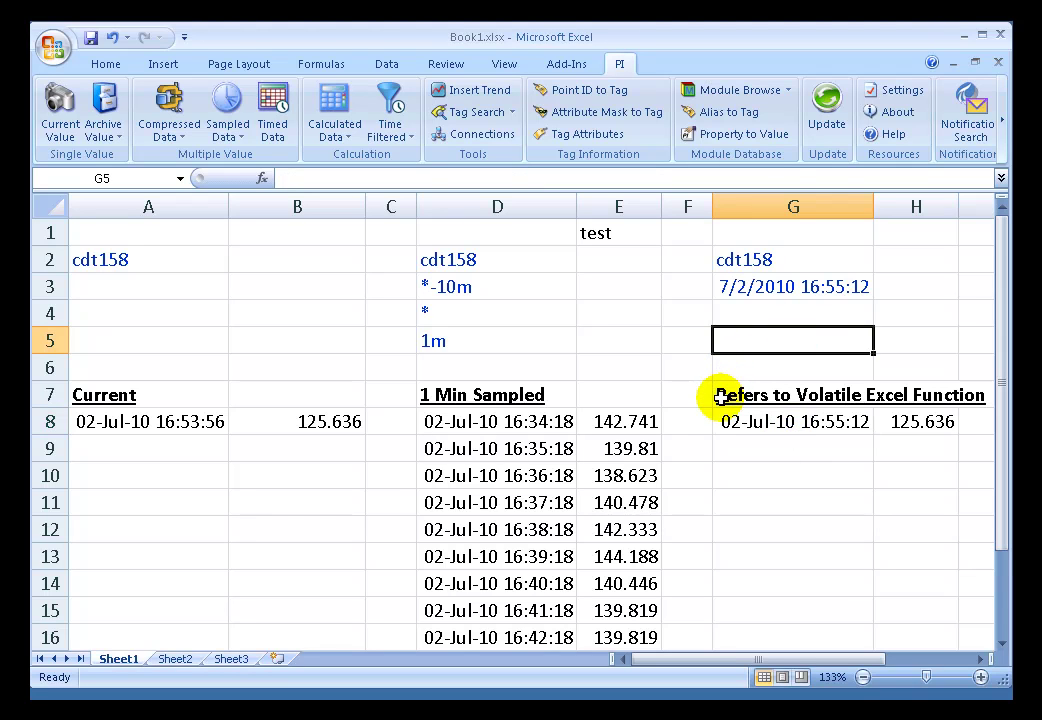
key(F9)
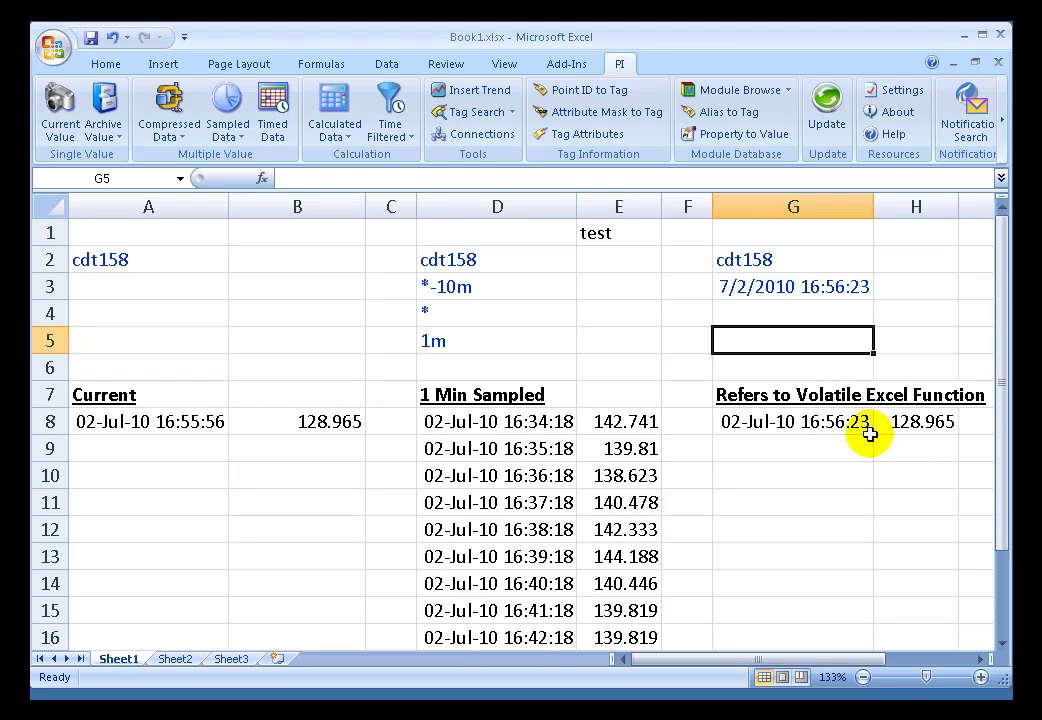
- Re-enter G8's array formula and recalculate twice so both values read 131.231
double_click(777, 421)
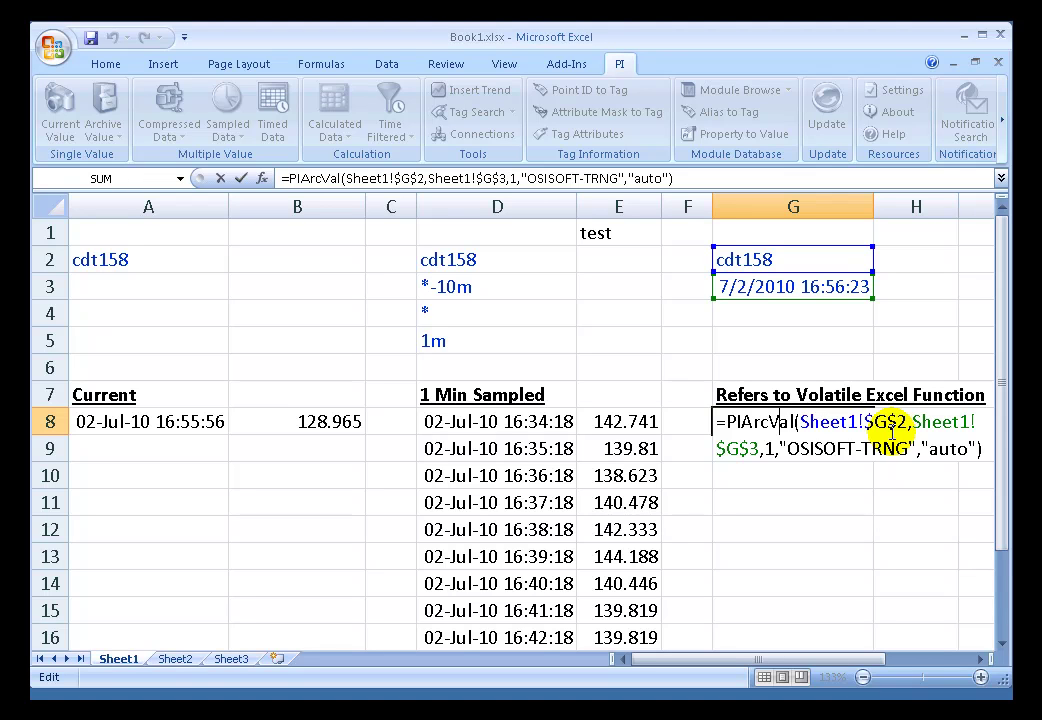
key(ctrl+shift+Return)
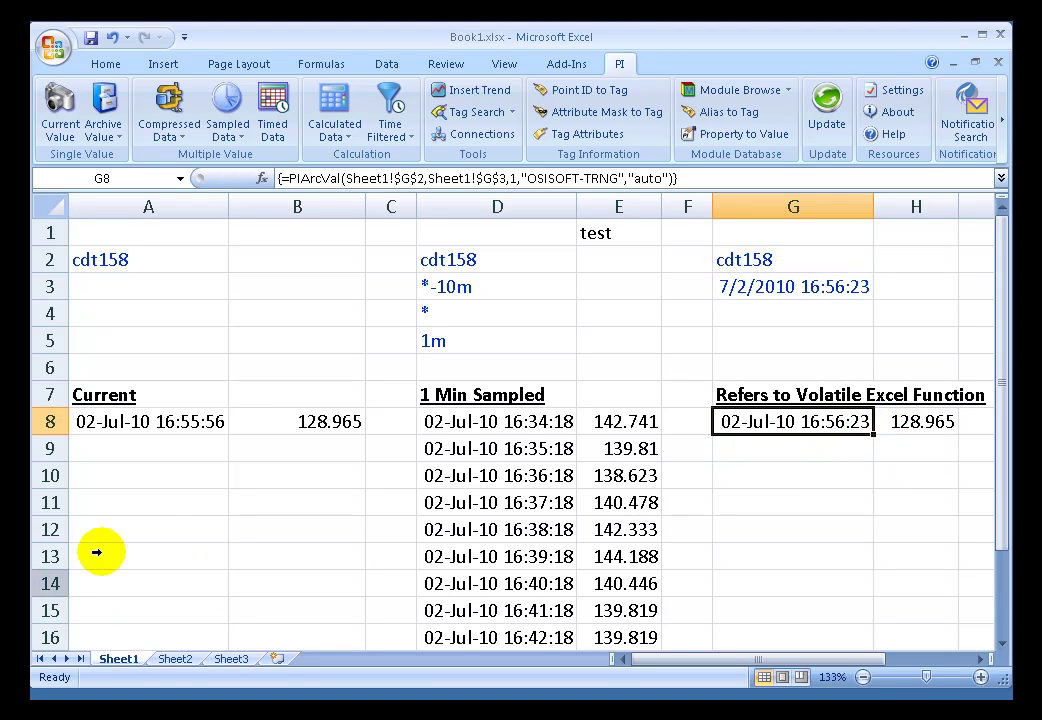
click(256, 421)
key(F9)
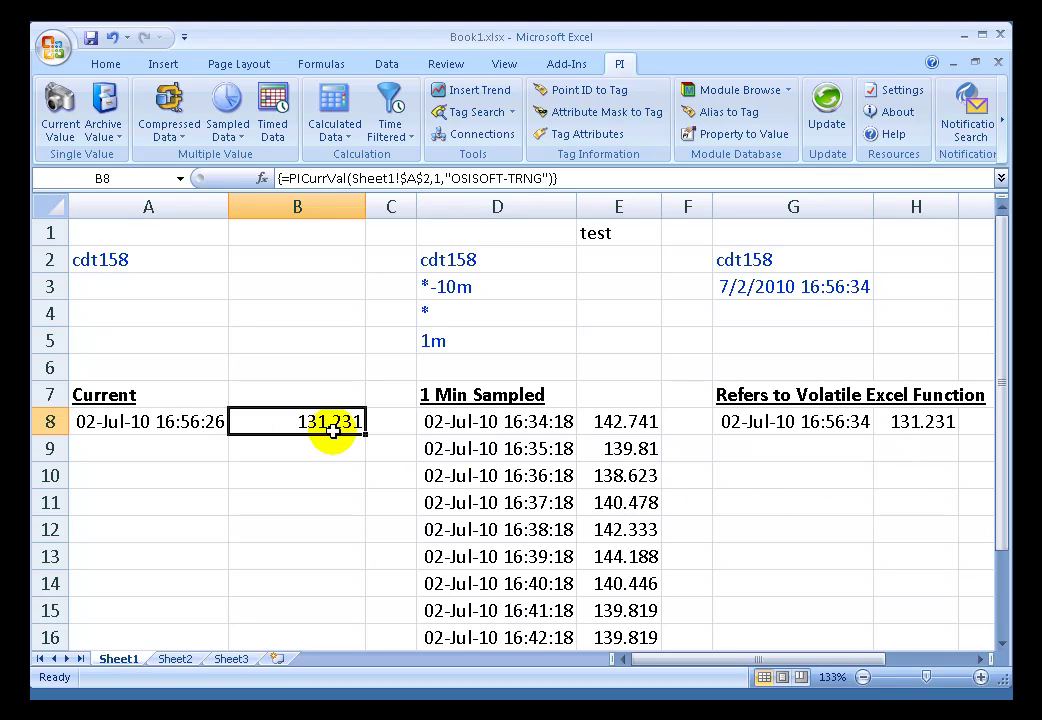
key(F9)
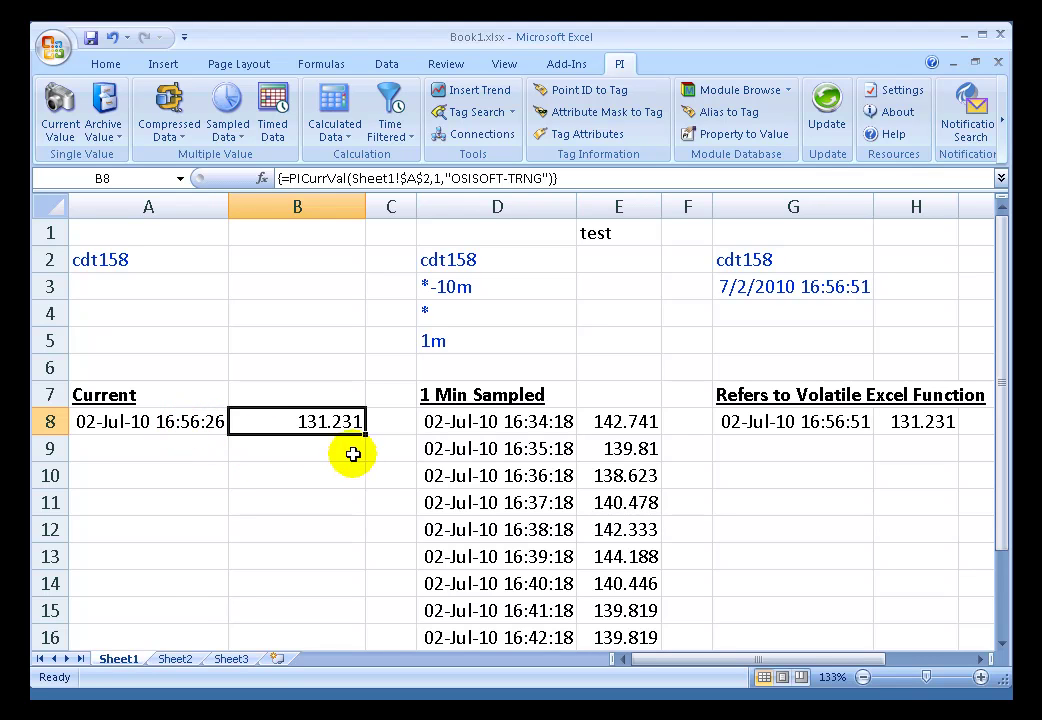
click(456, 424)
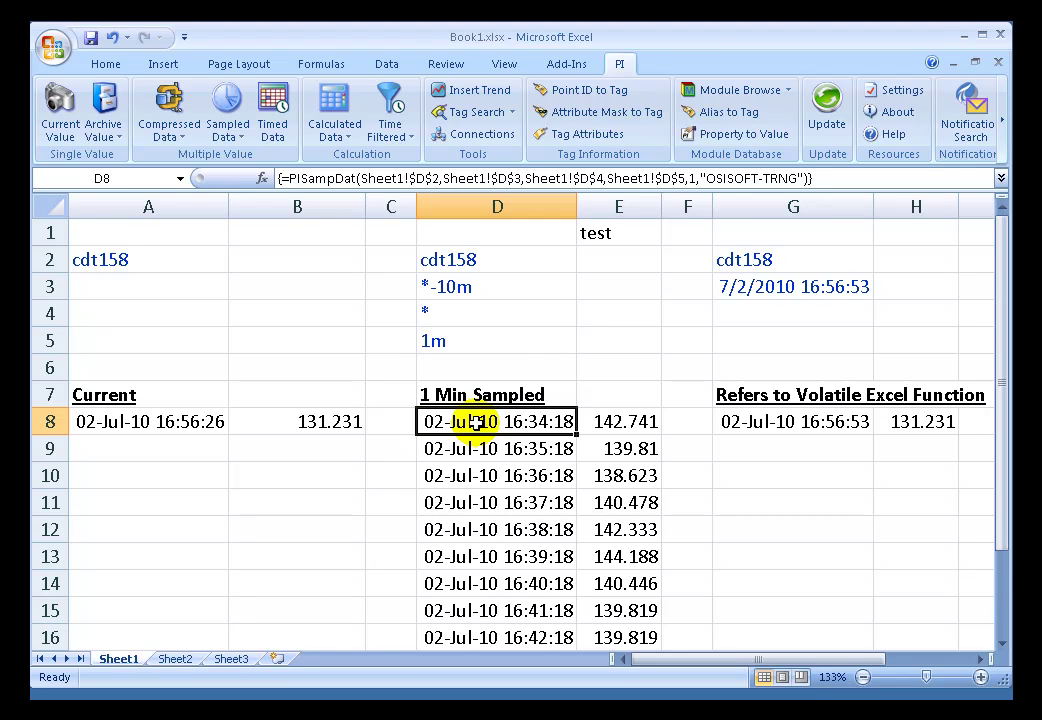
right_click(475, 422)
click(557, 95)
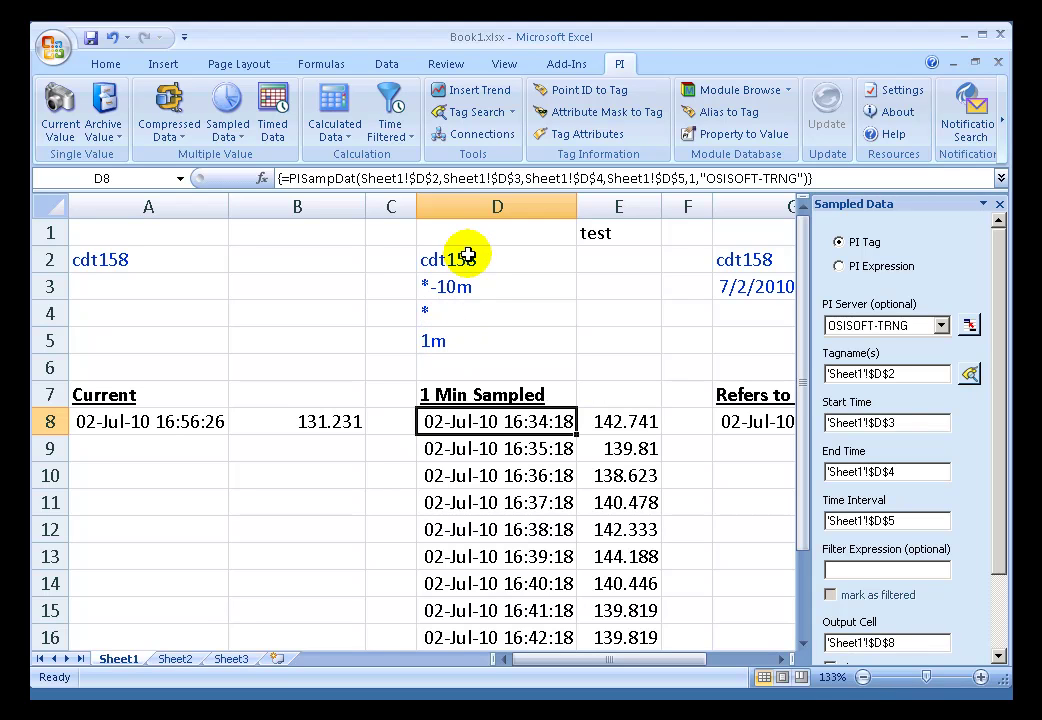
click(999, 204)
- Re-enter D8's PISampDat array formula and inspect the D4 end time and D8 formula
double_click(451, 426)
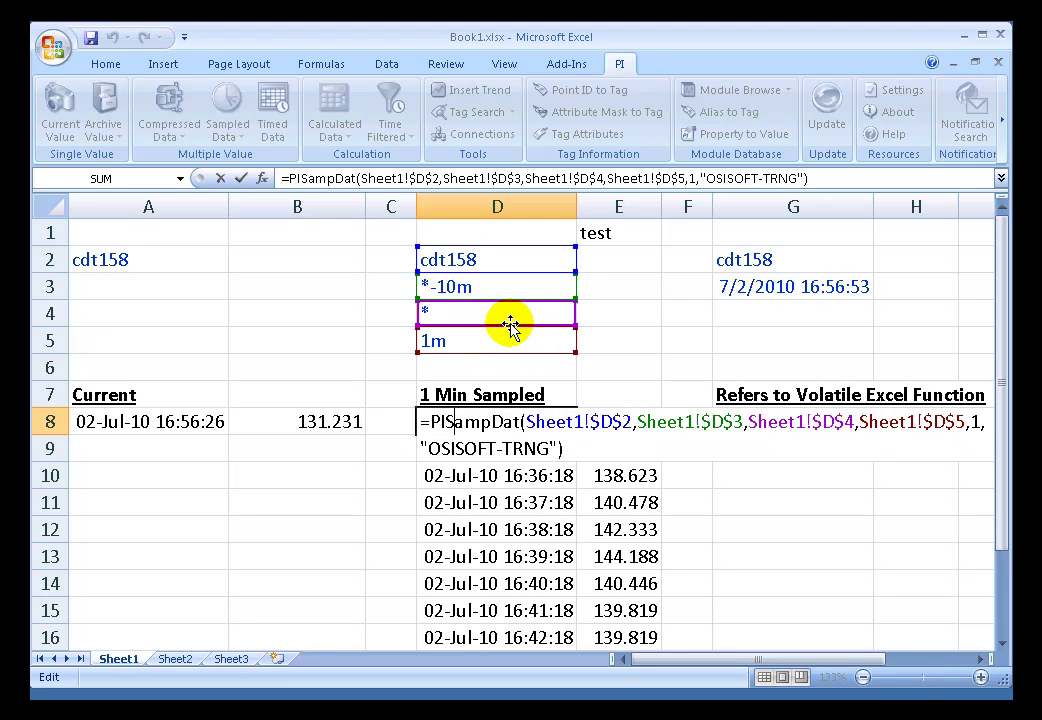
key(ctrl+shift+Return)
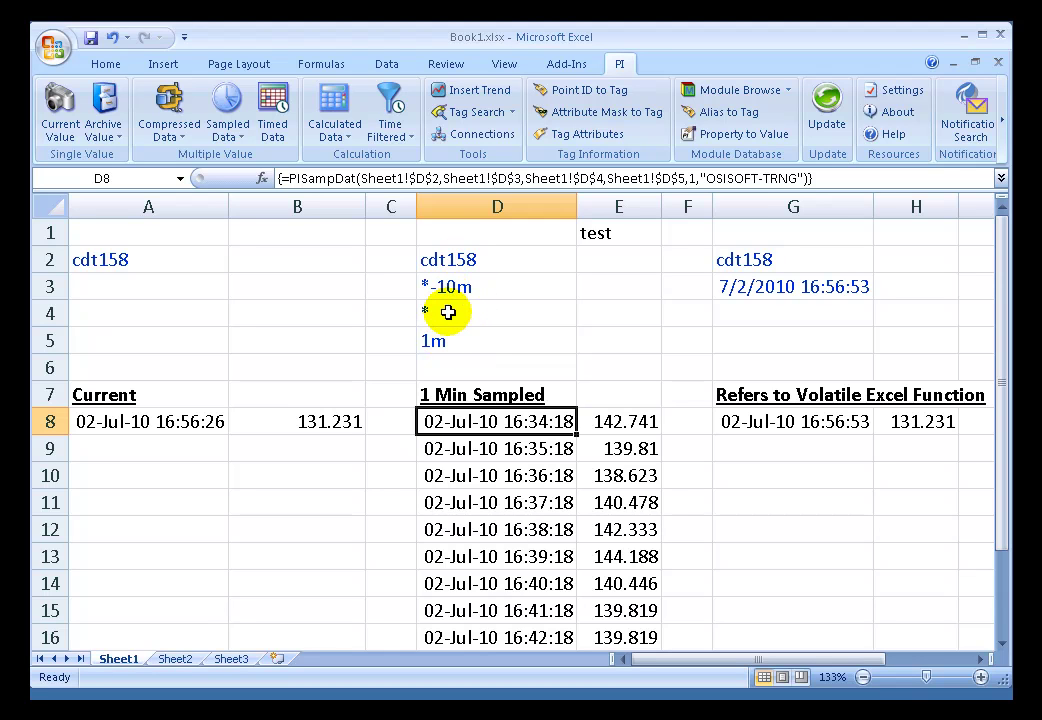
click(449, 312)
double_click(440, 310)
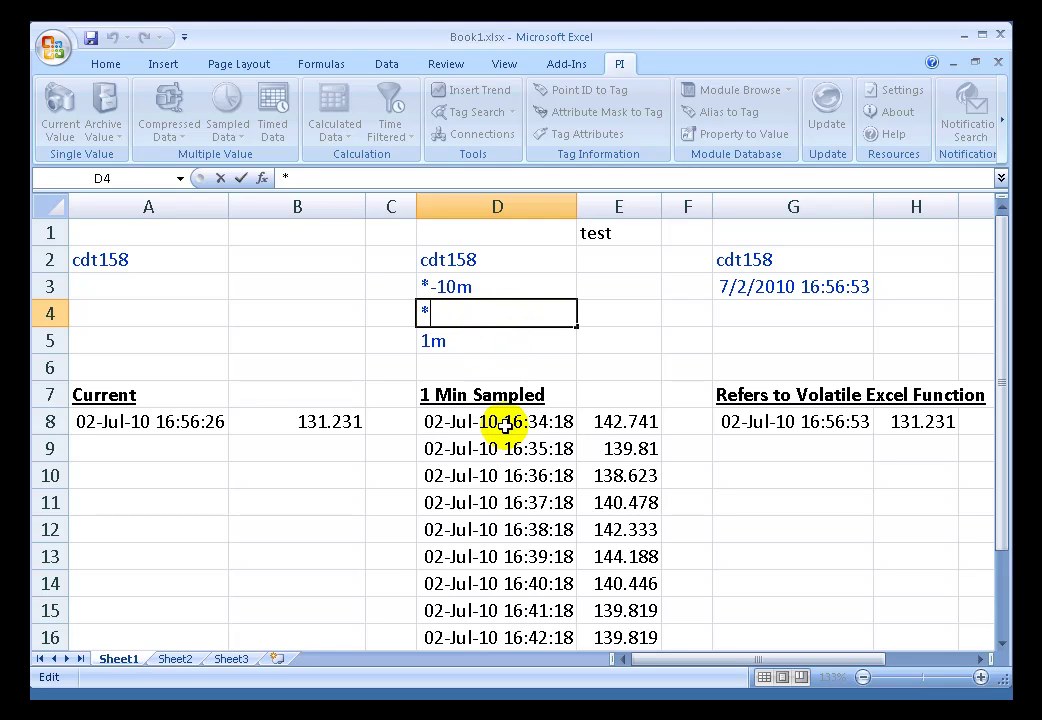
key(Escape)
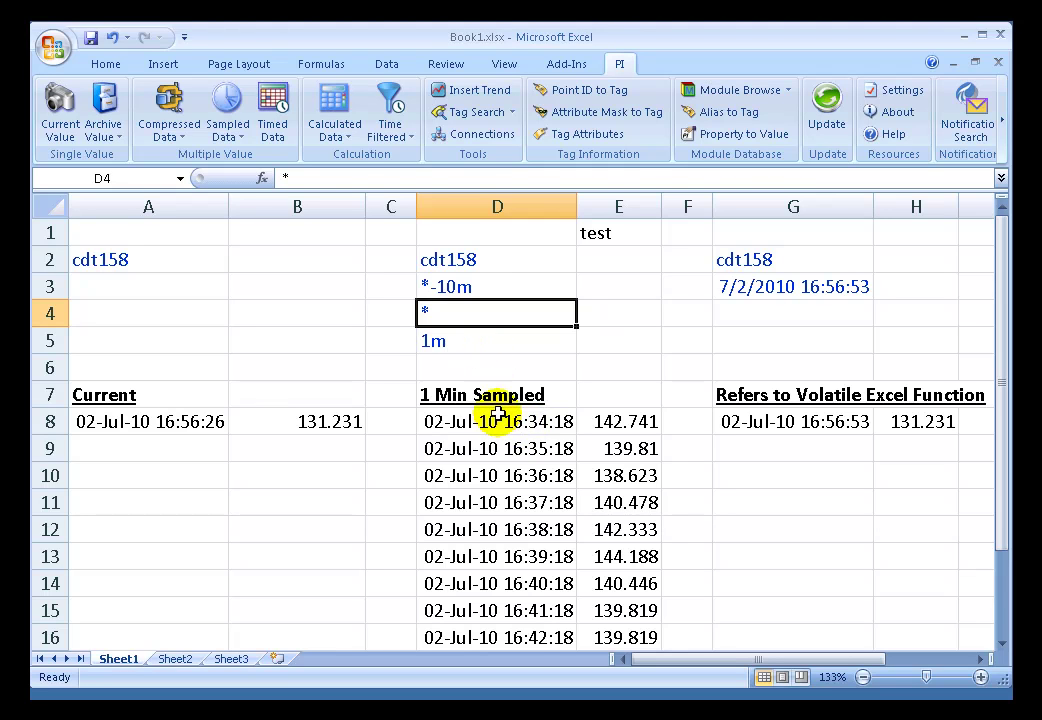
click(497, 420)
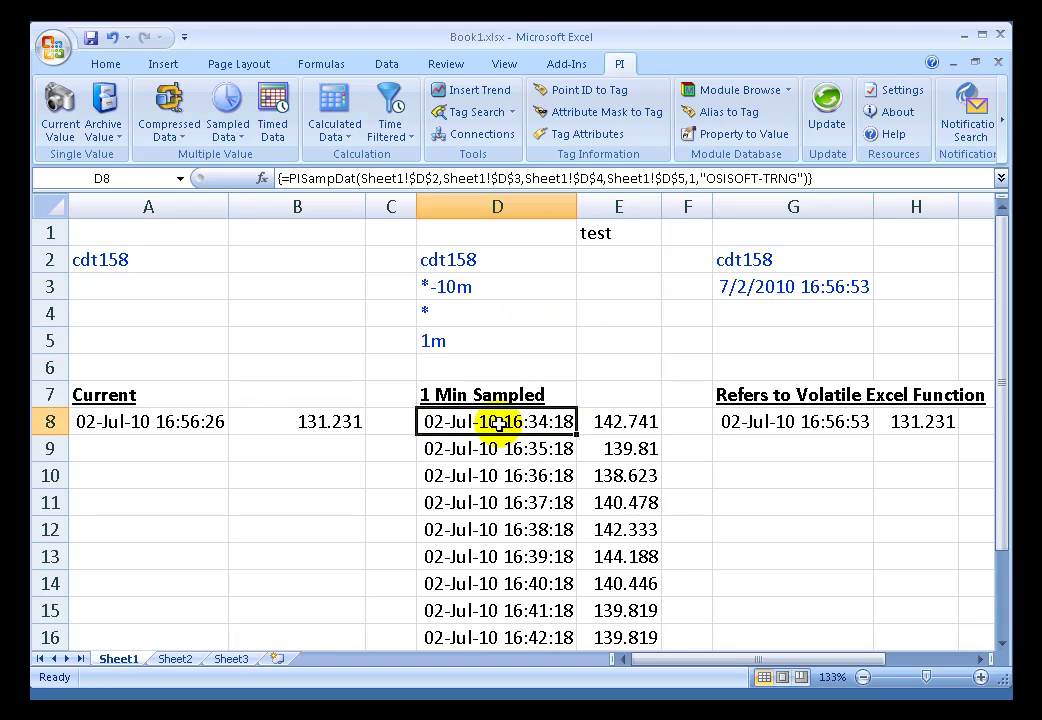
double_click(500, 421)
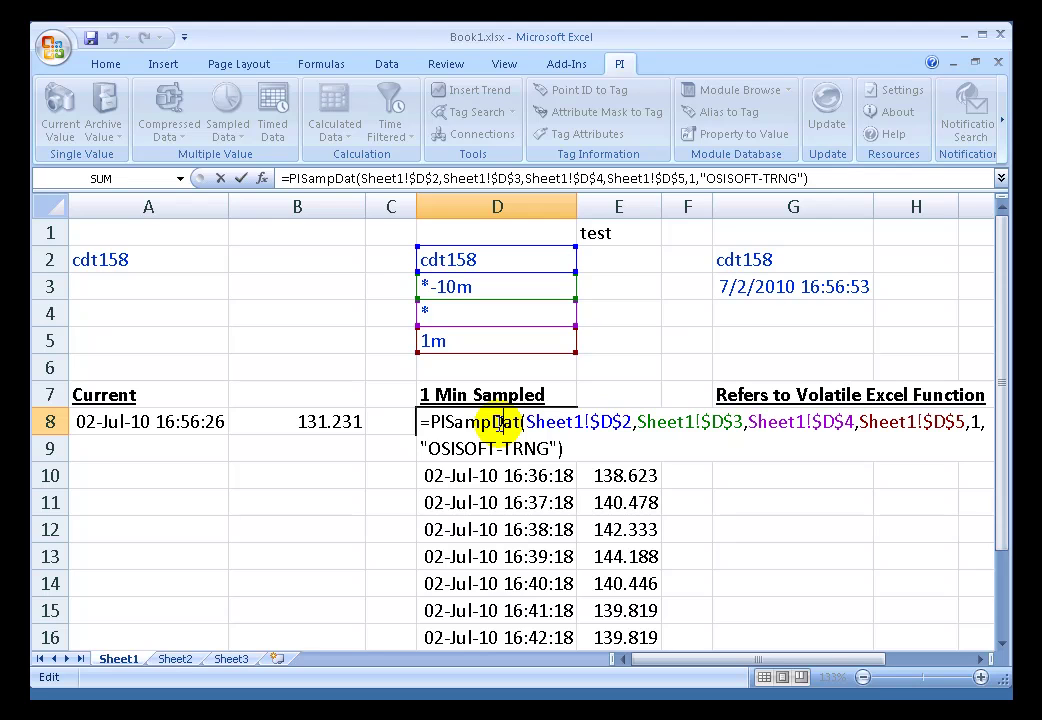
key(Escape)
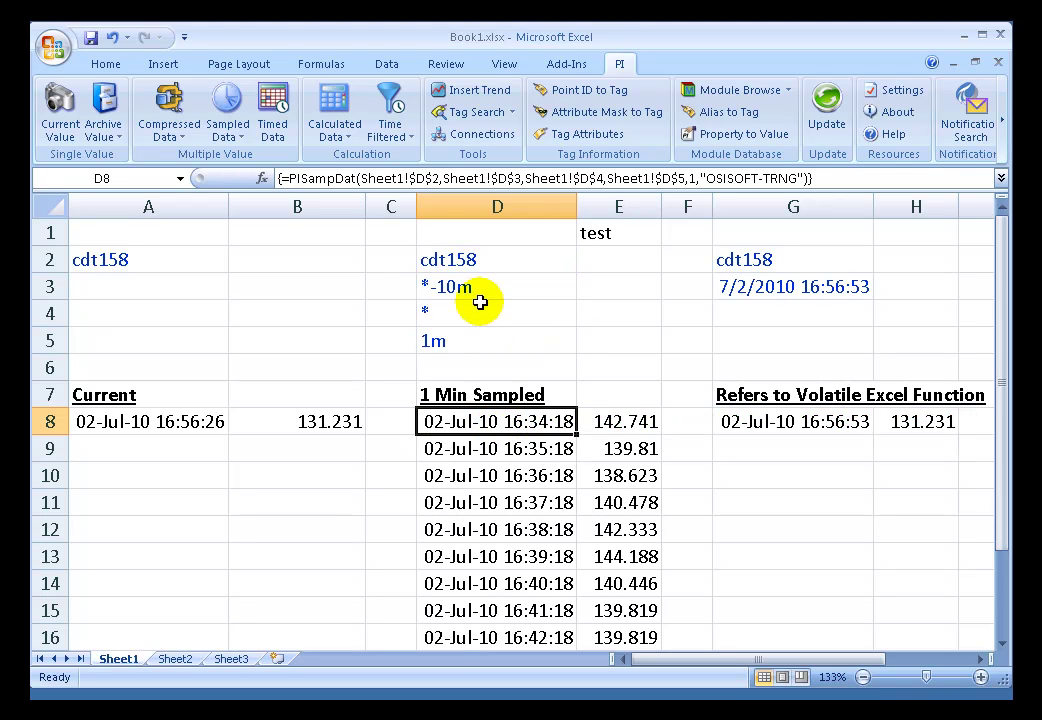
- Recommit the end time in D4 and the start time *-10m in D3
click(465, 313)
double_click(451, 316)
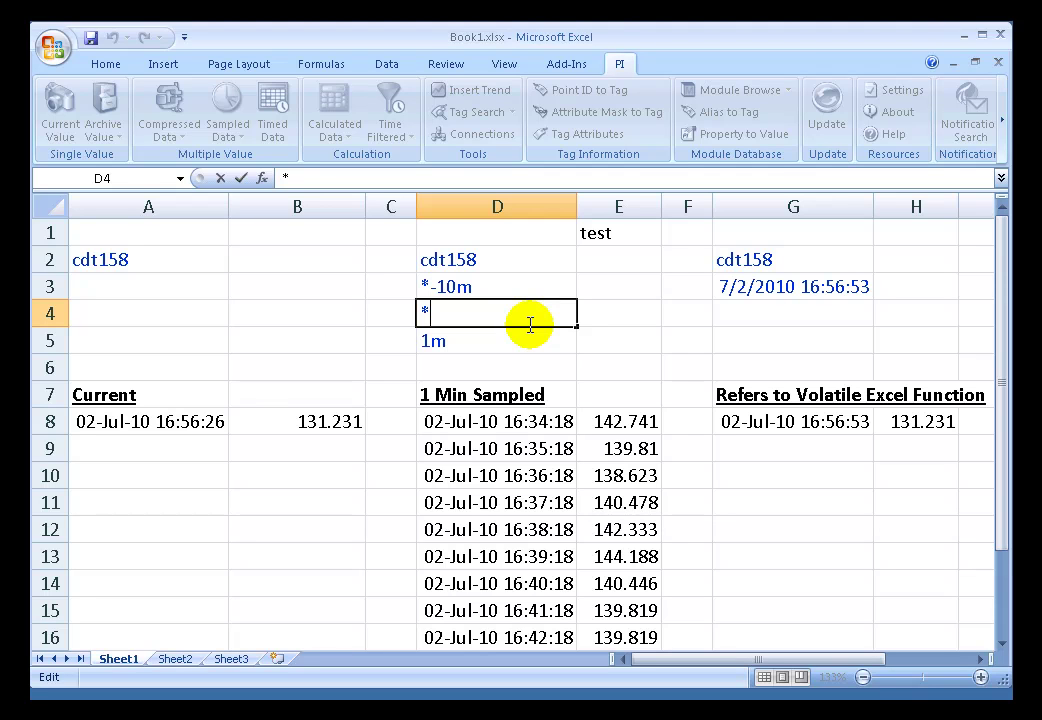
key(Return)
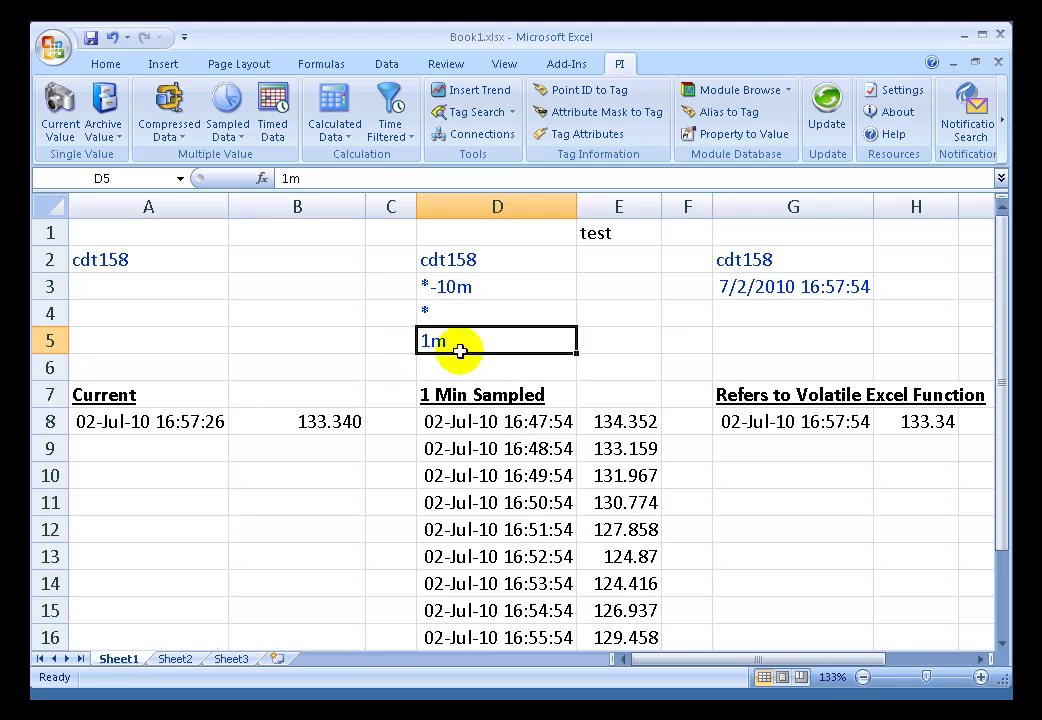
click(458, 312)
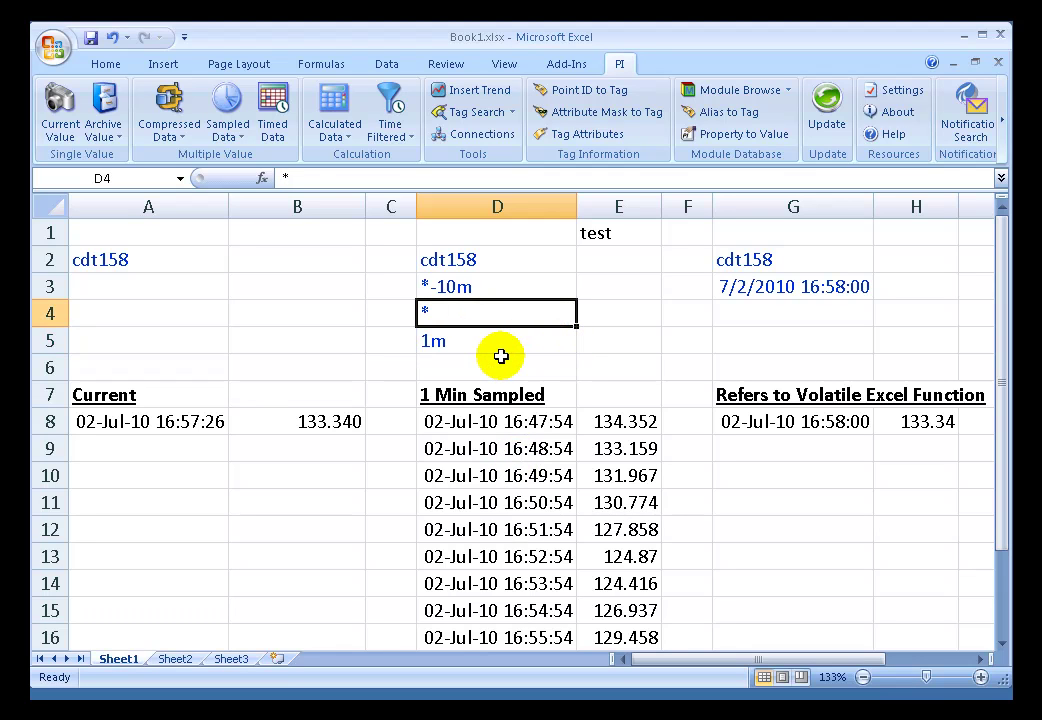
click(465, 340)
click(463, 310)
double_click(474, 285)
click(464, 311)
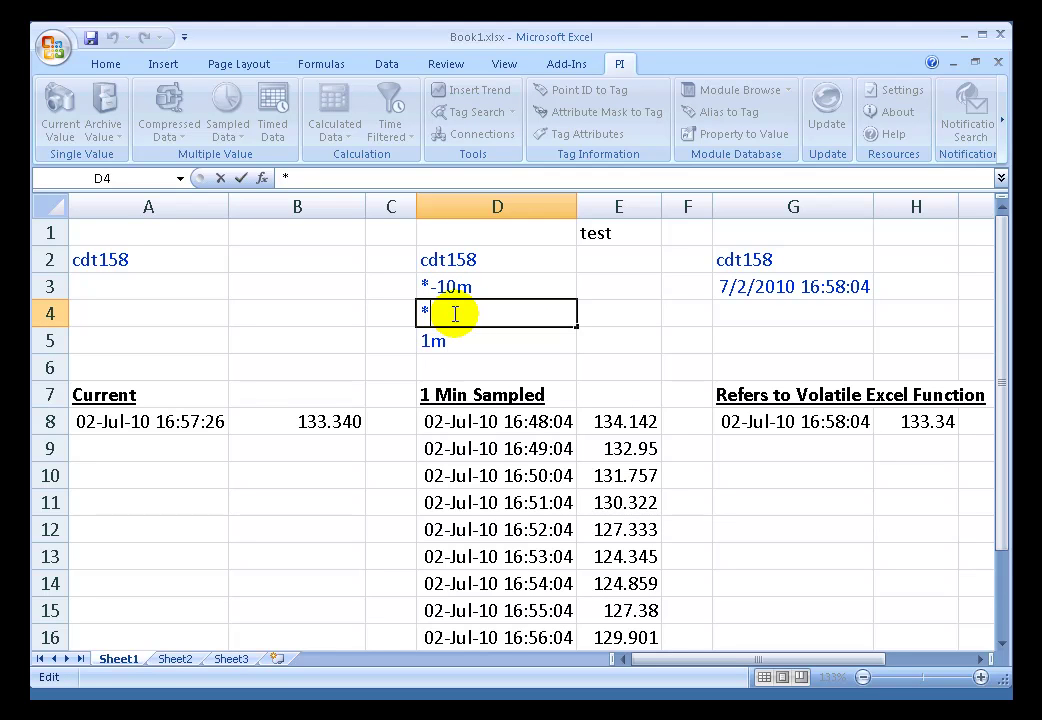
click(484, 346)
- Recommit D8's array formula and the 1m interval in D5, so samples start 16:48:48 at 133.273
click(478, 312)
double_click(475, 421)
key(ctrl+shift+Return)
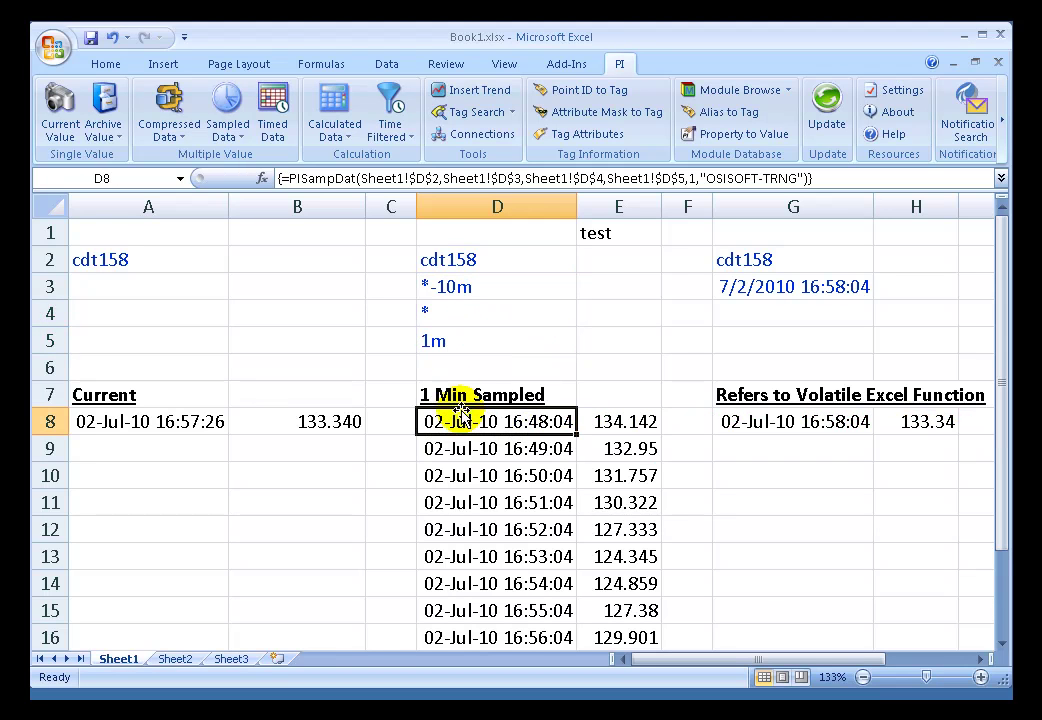
double_click(457, 422)
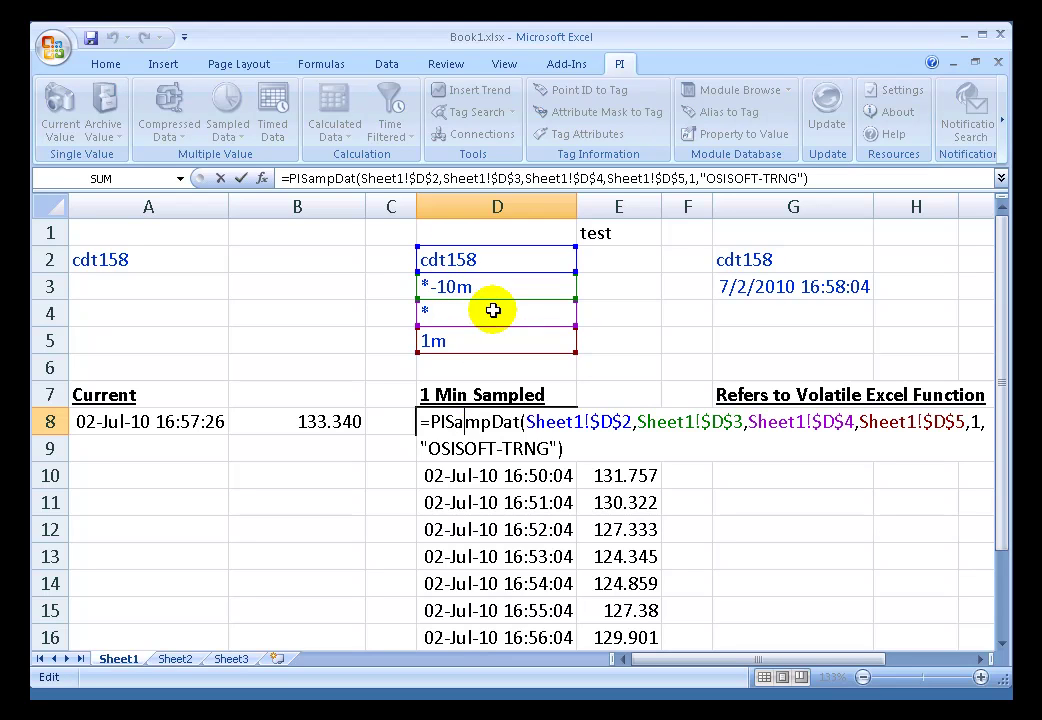
key(Escape)
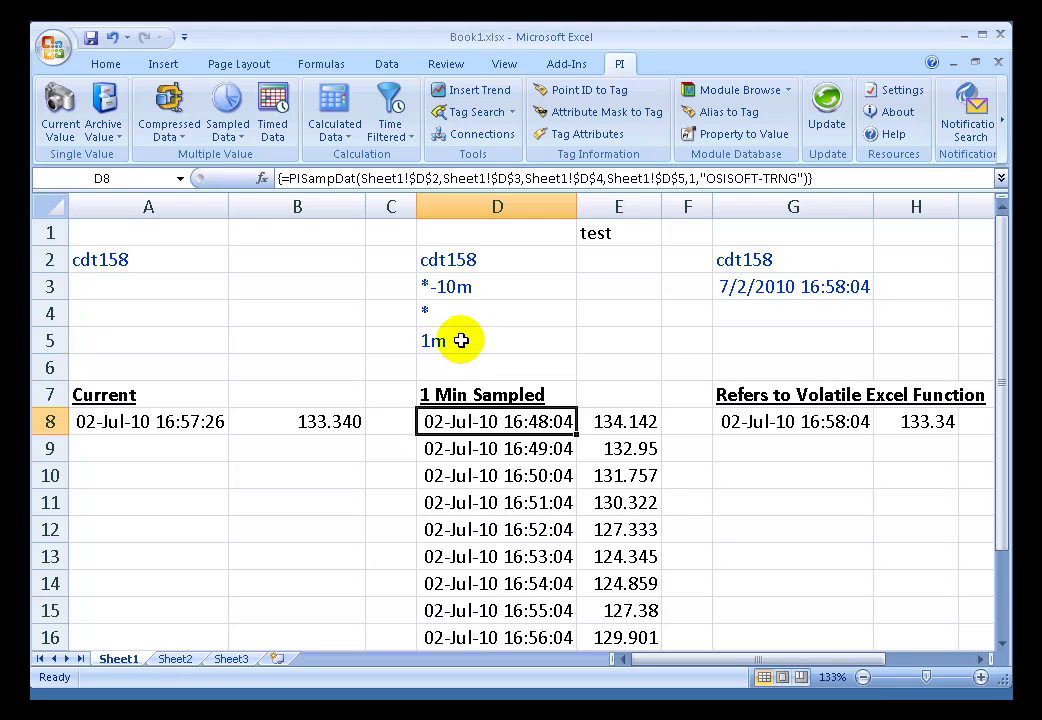
double_click(462, 341)
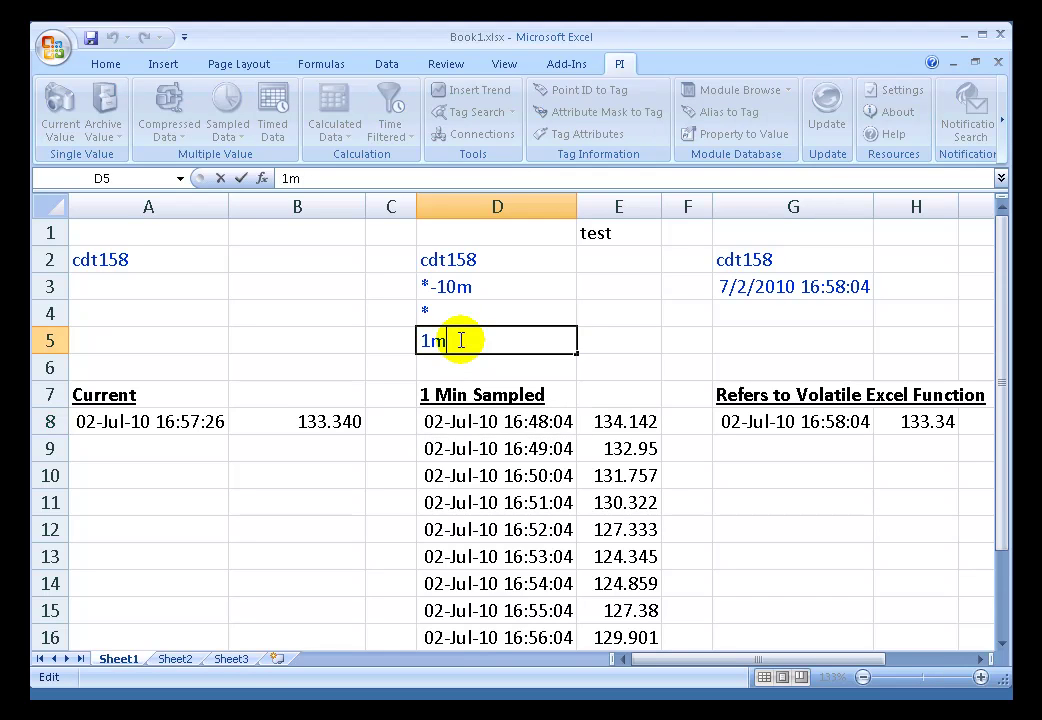
key(Return)
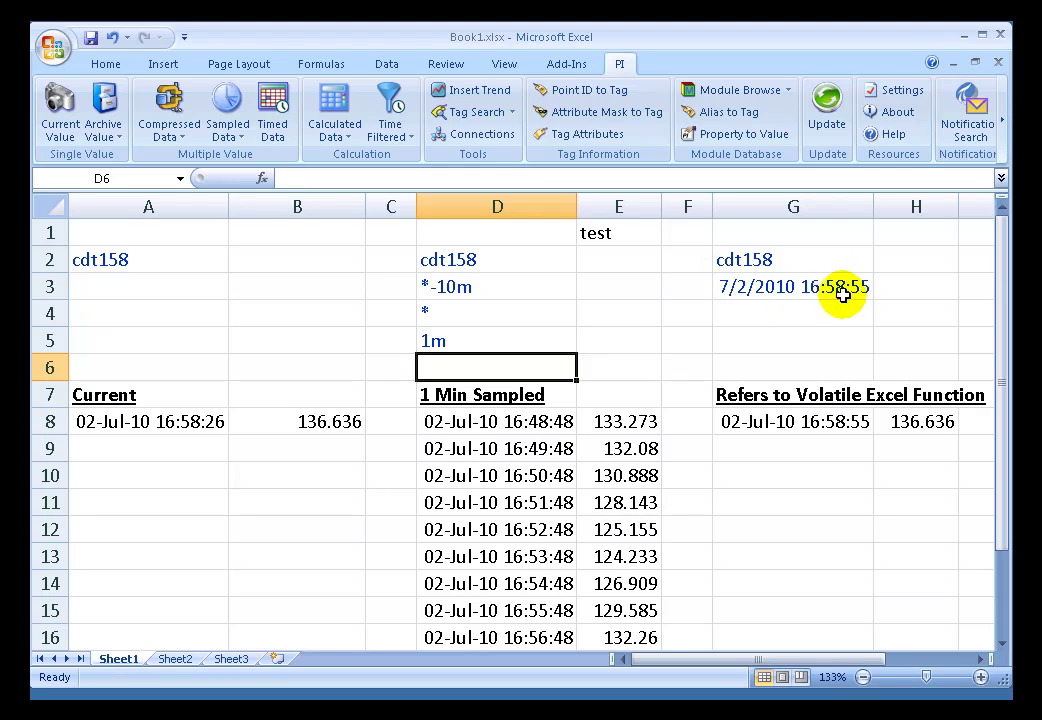
- Enter 'test' in E2 to trigger a recalculation
click(610, 258)
text(test1)
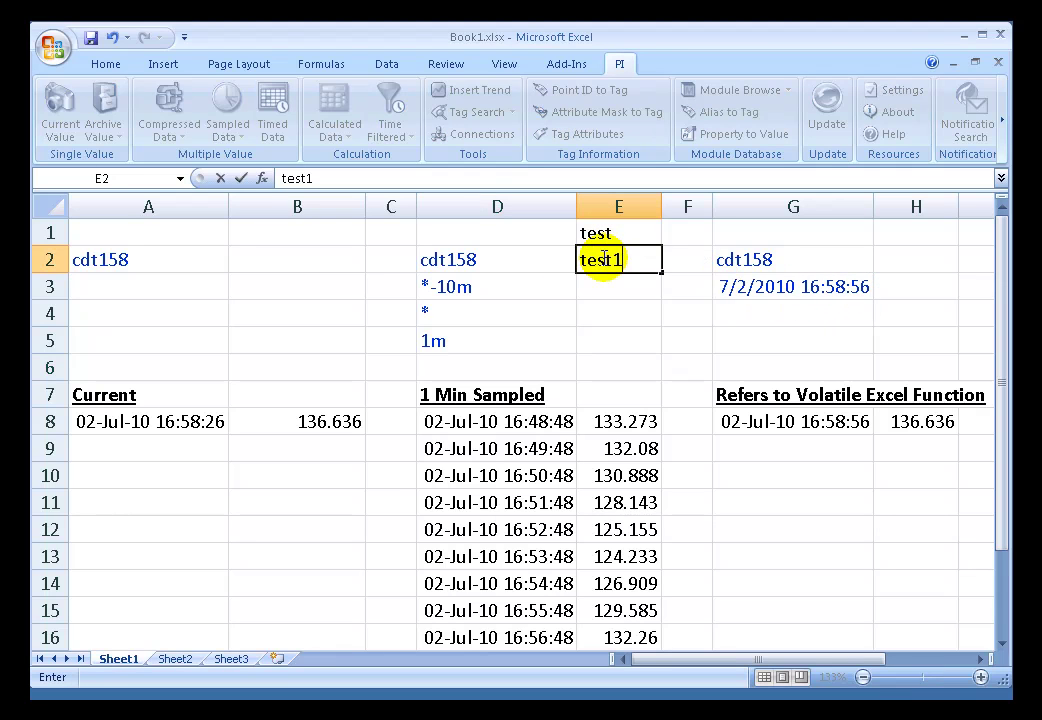
key(Return)
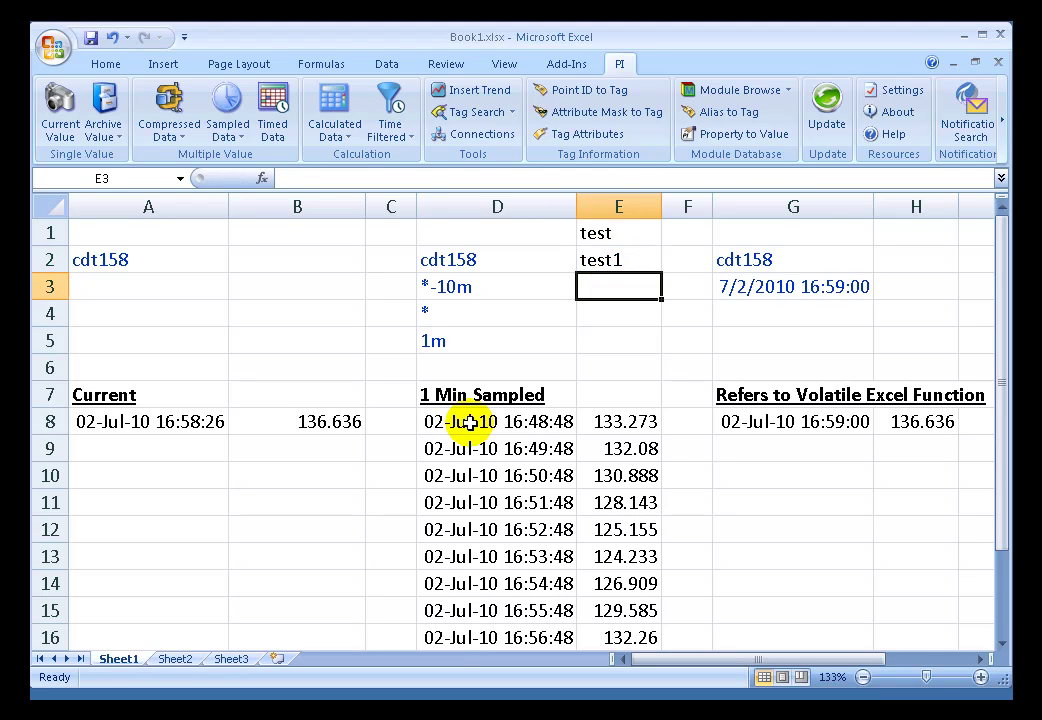
- Recalculate with F9 and re-enter D8's array formula, so samples start 16:49:29 at 132.456
click(470, 422)
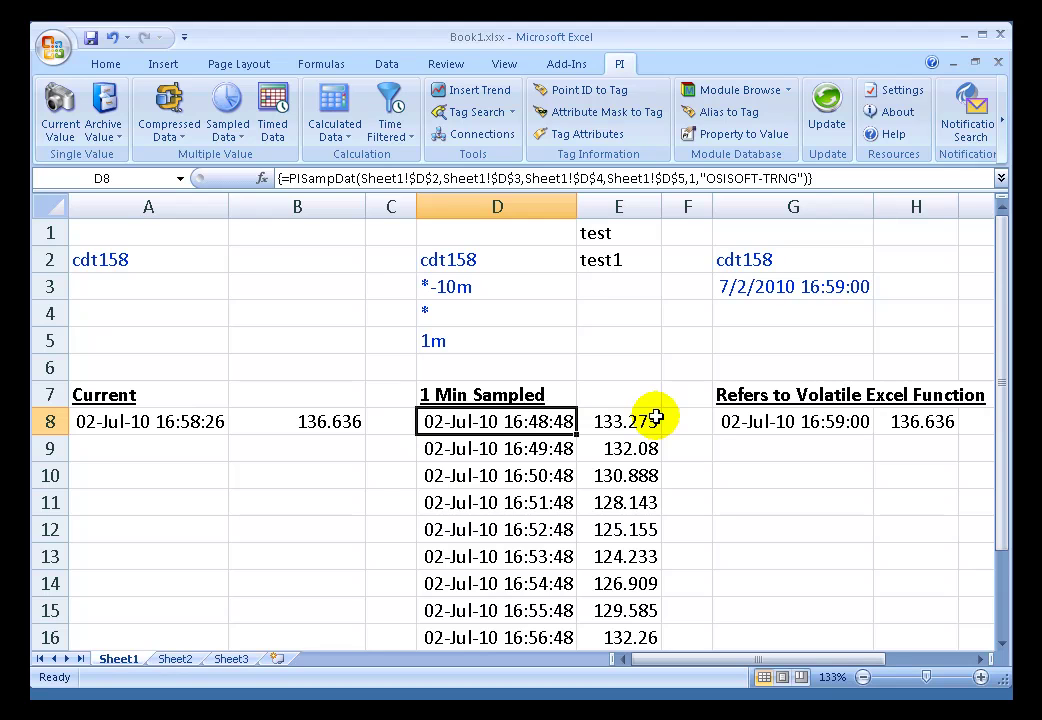
key(F9)
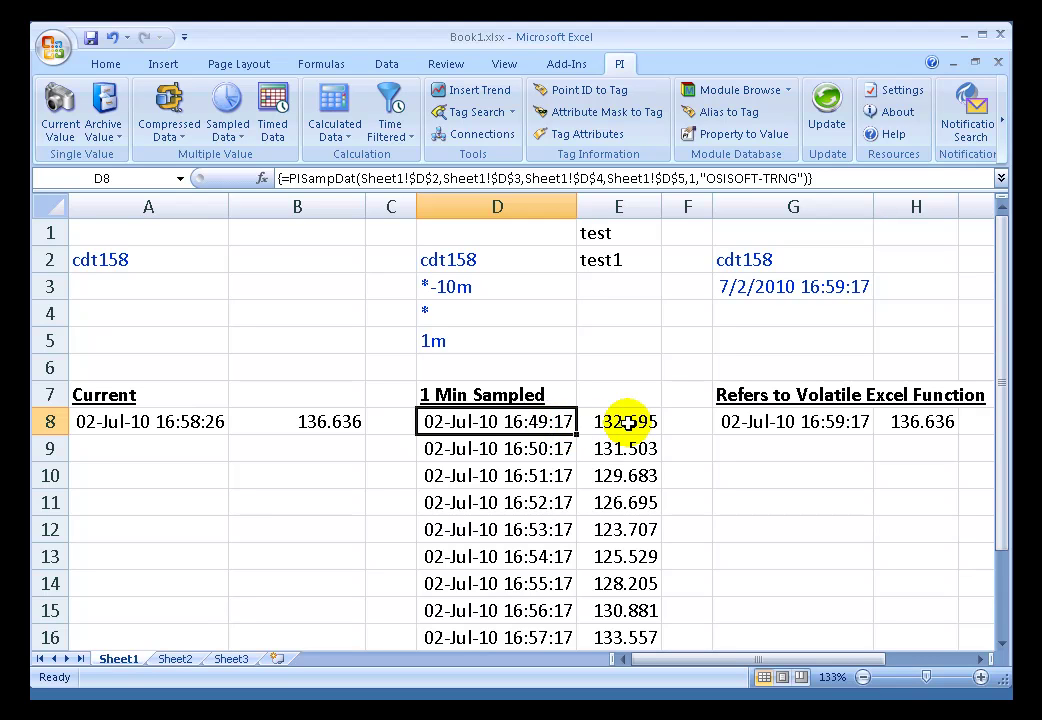
key(F9)
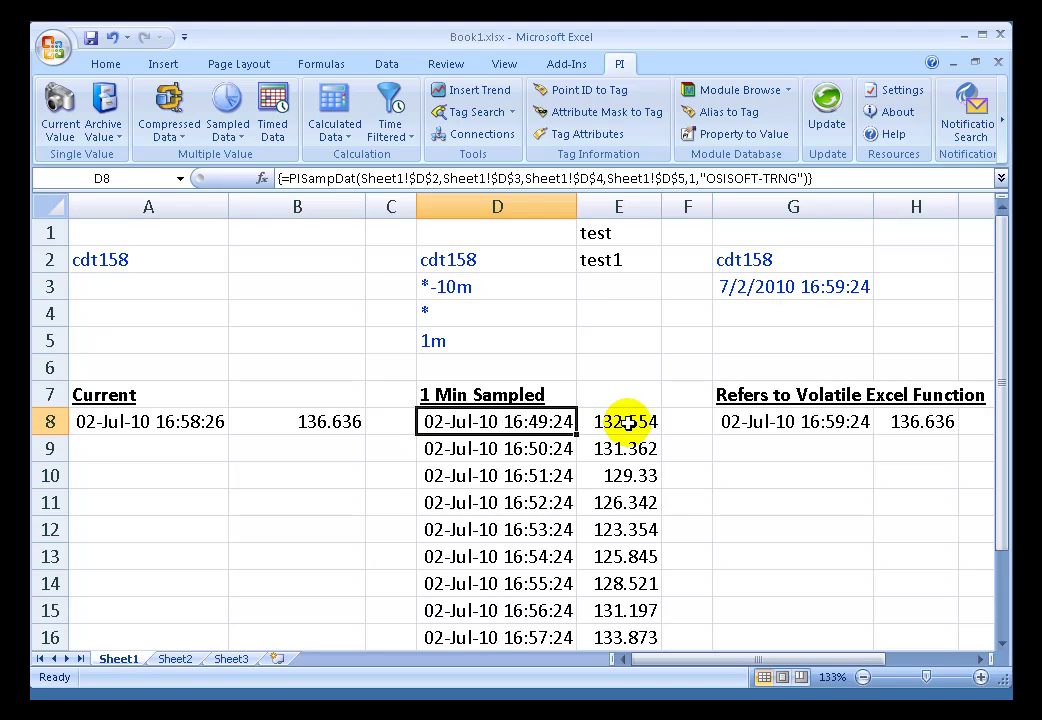
key(F9)
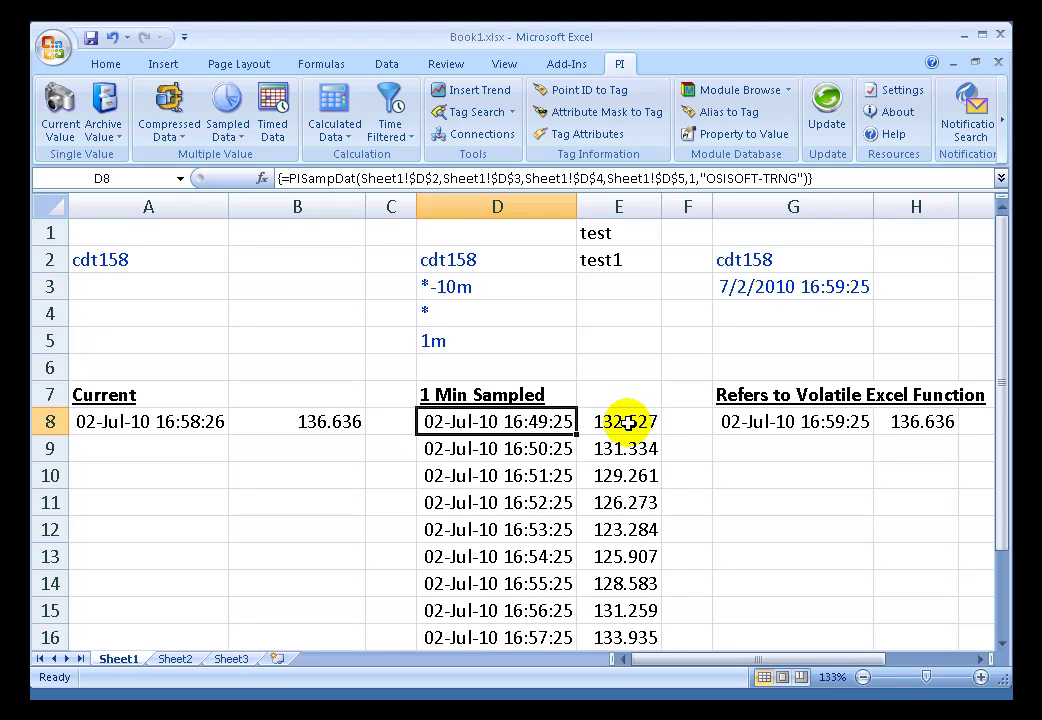
key(F9)
key(F9)
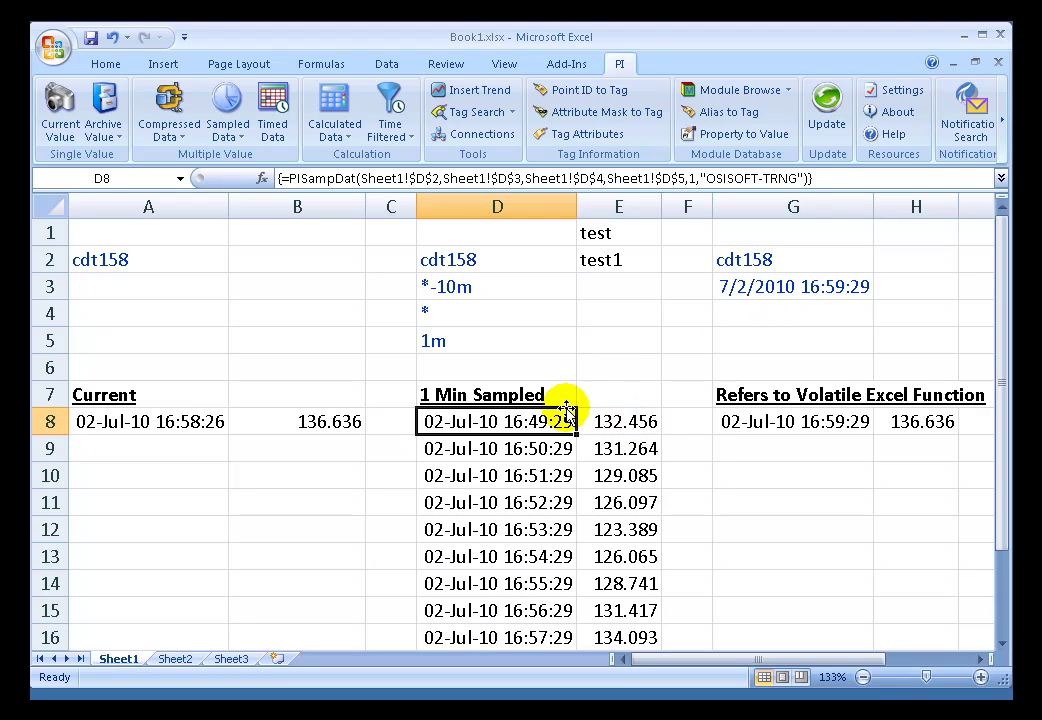
double_click(522, 421)
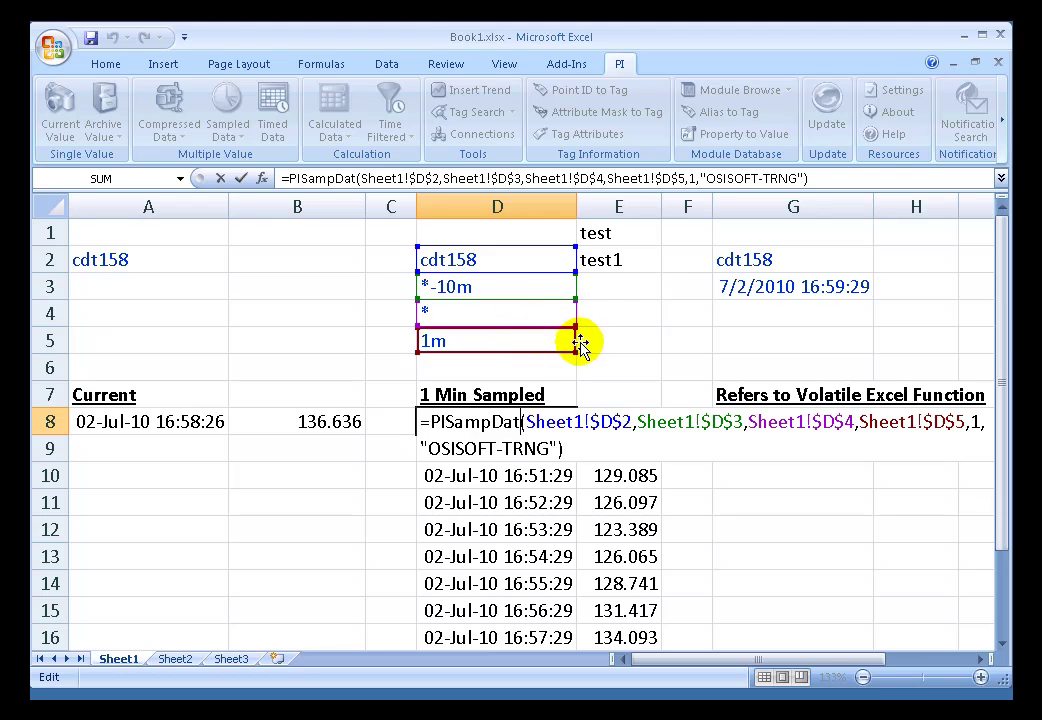
key(ctrl+shift+Return)
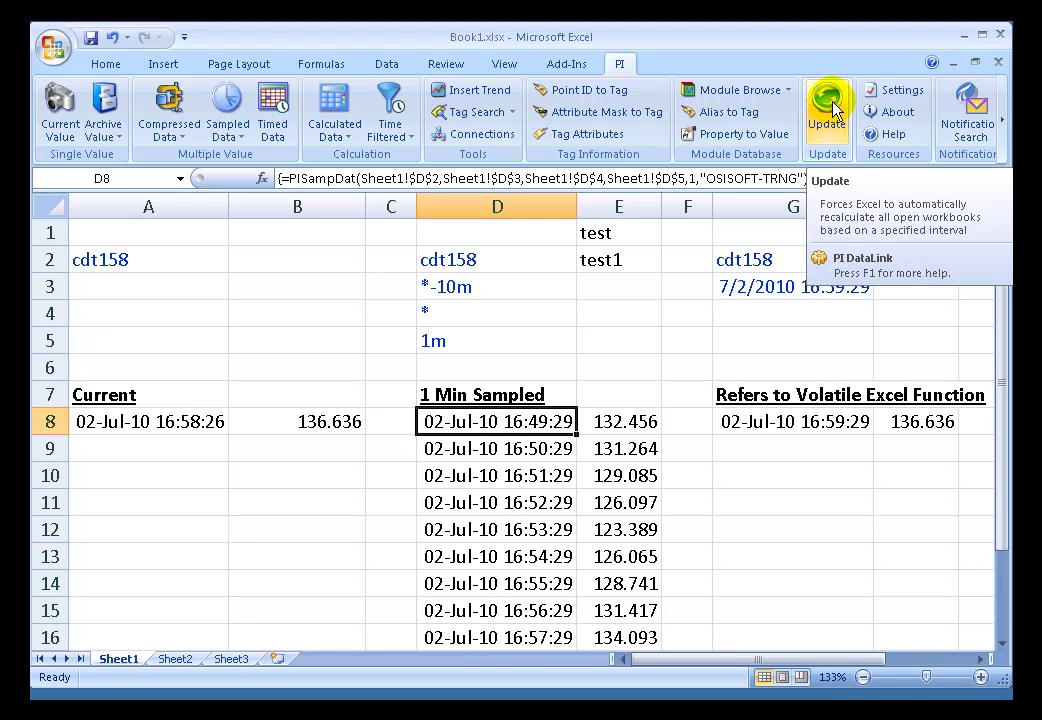
click(895, 92)
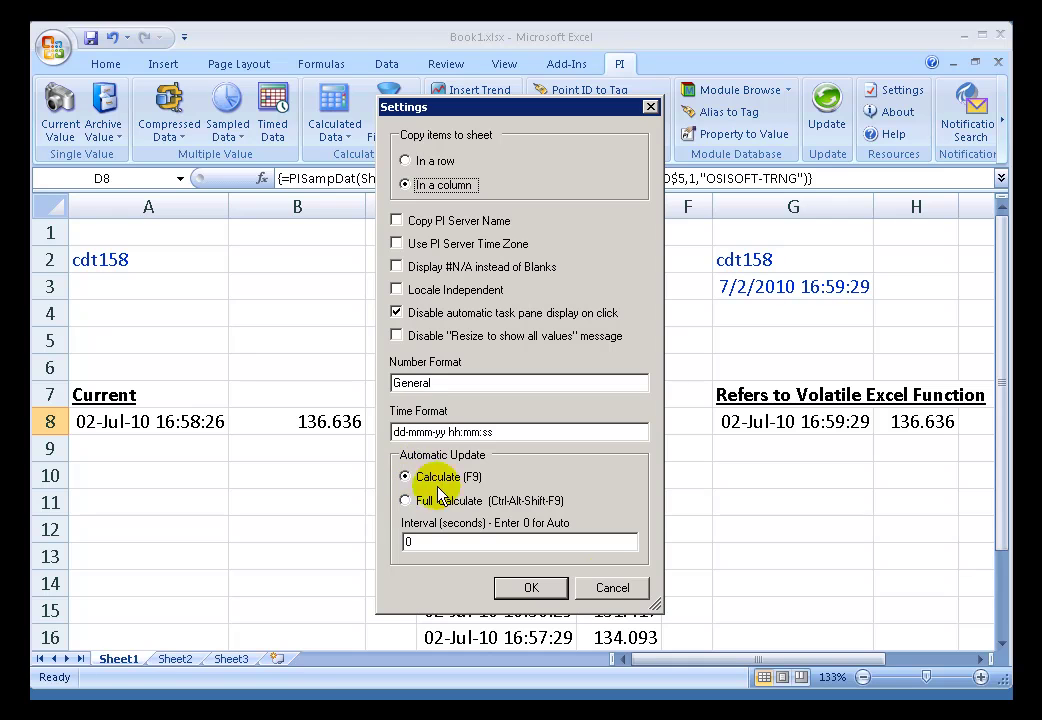
click(612, 592)
click(899, 90)
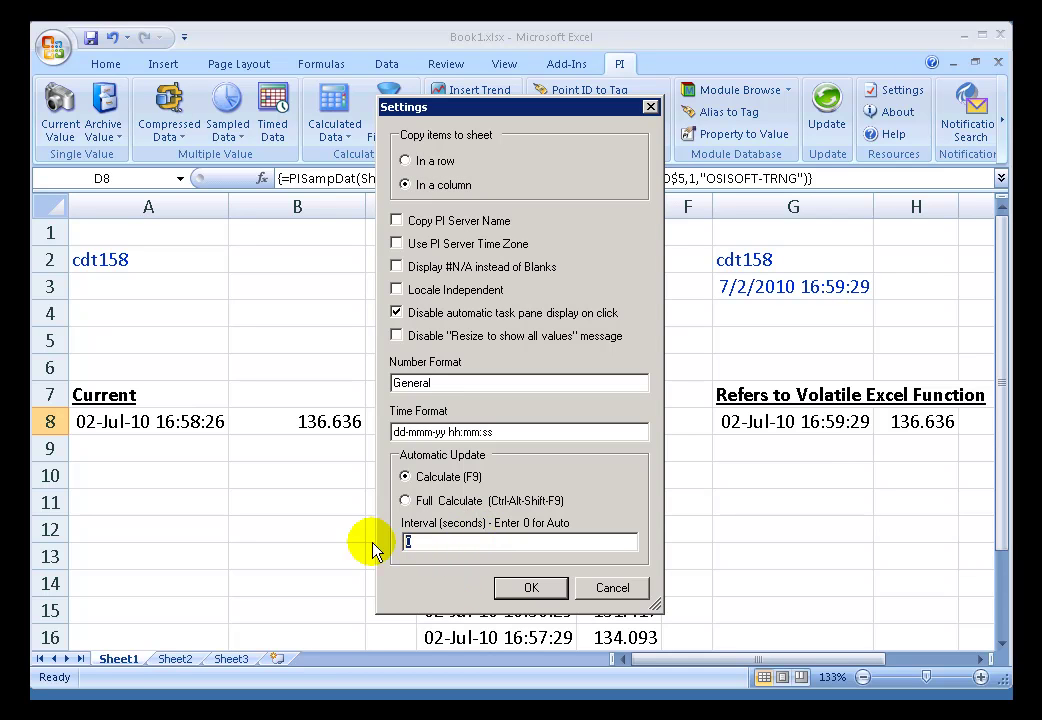
double_click(433, 544)
click(429, 544)
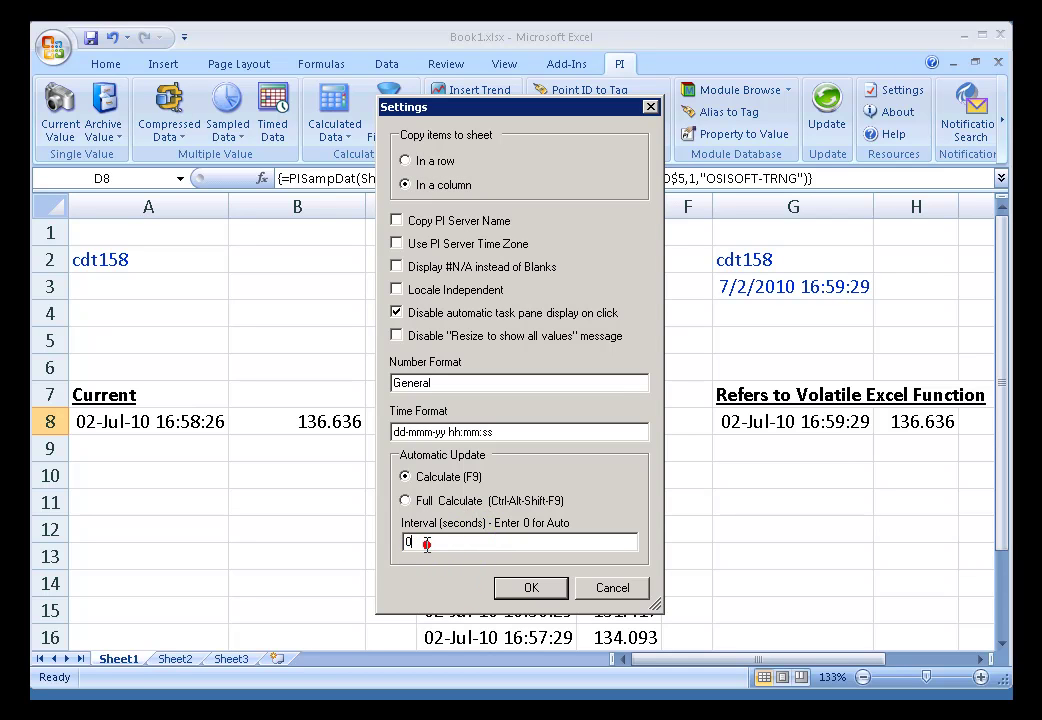
click(407, 542)
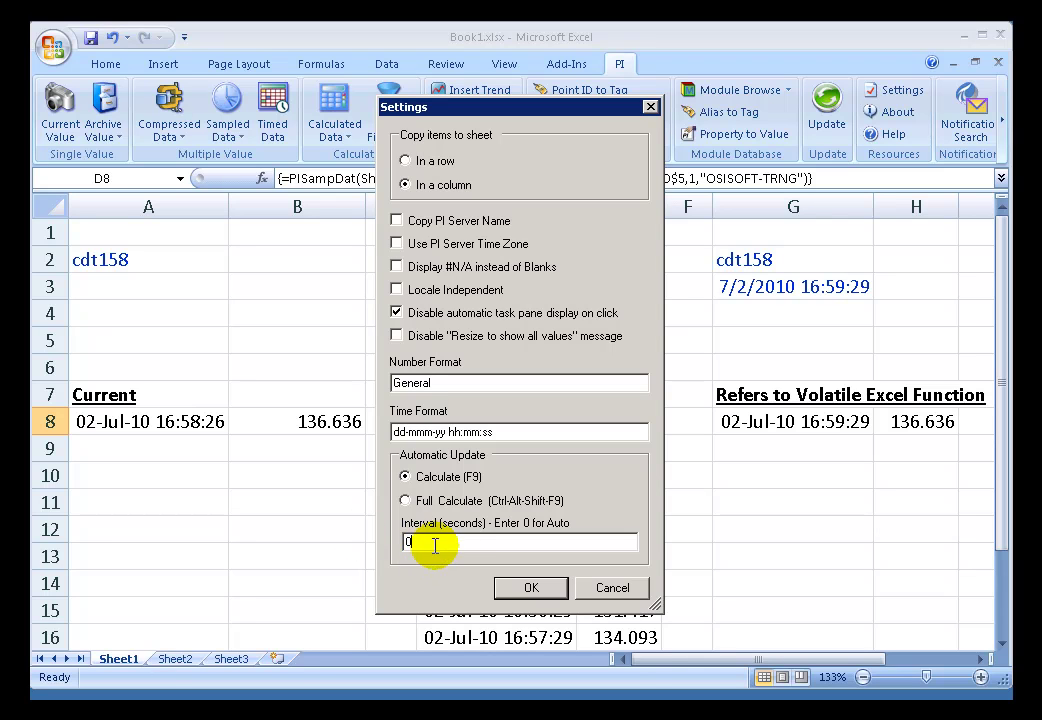
click(433, 546)
click(433, 546)
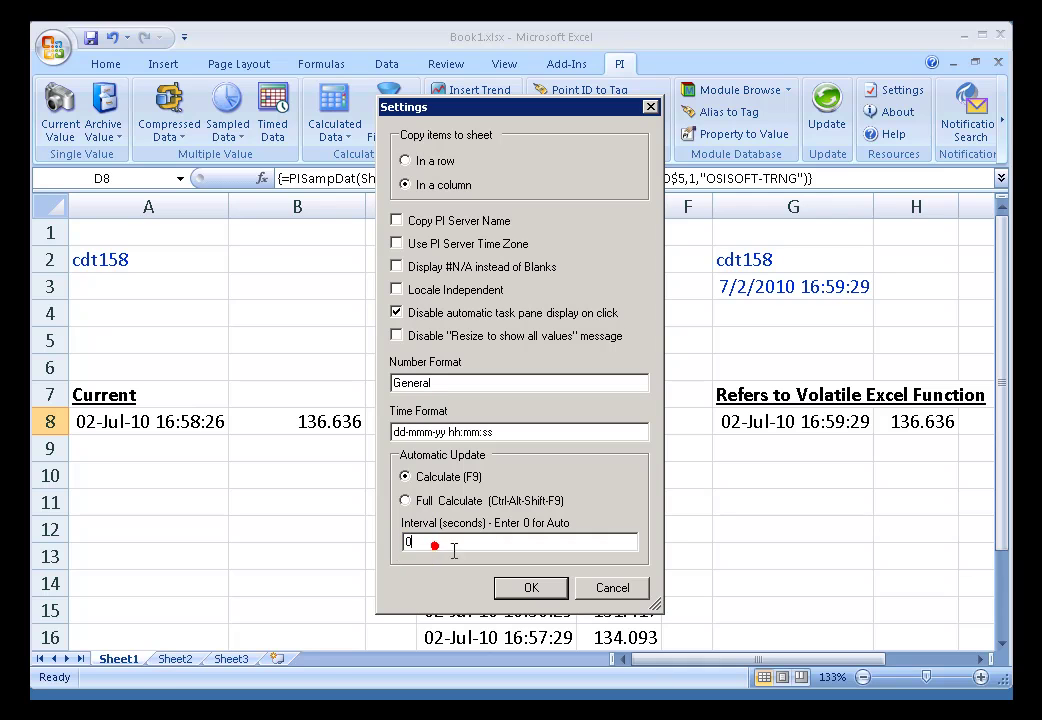
click(538, 592)
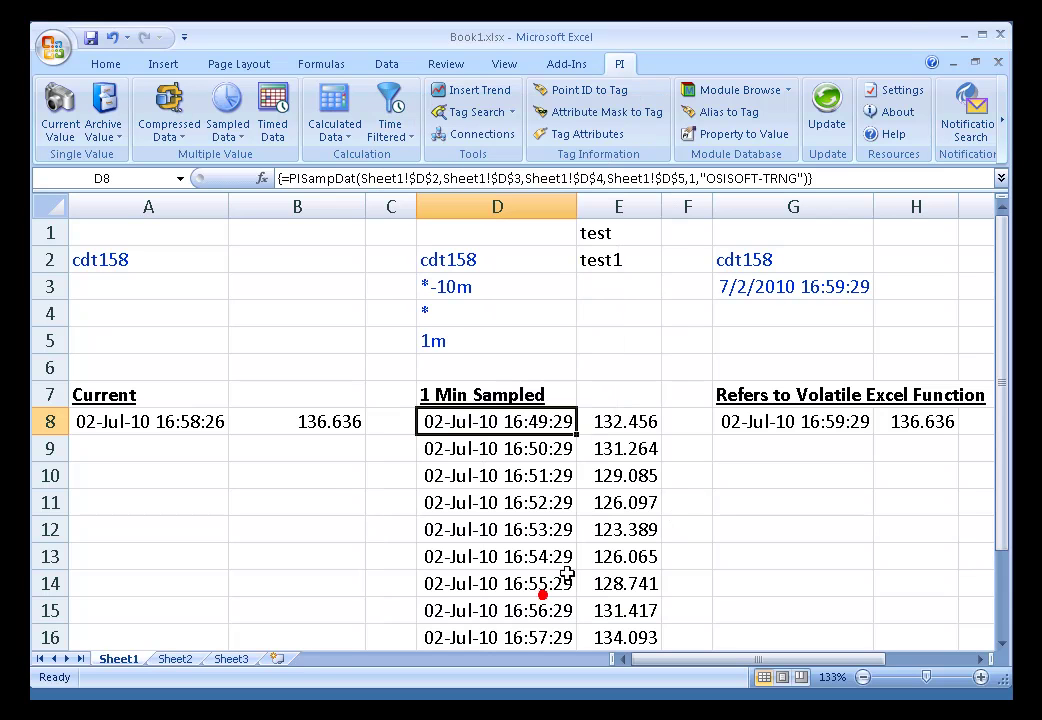
- Review PI Settings unchanged and turn on automatic PI updates
click(890, 90)
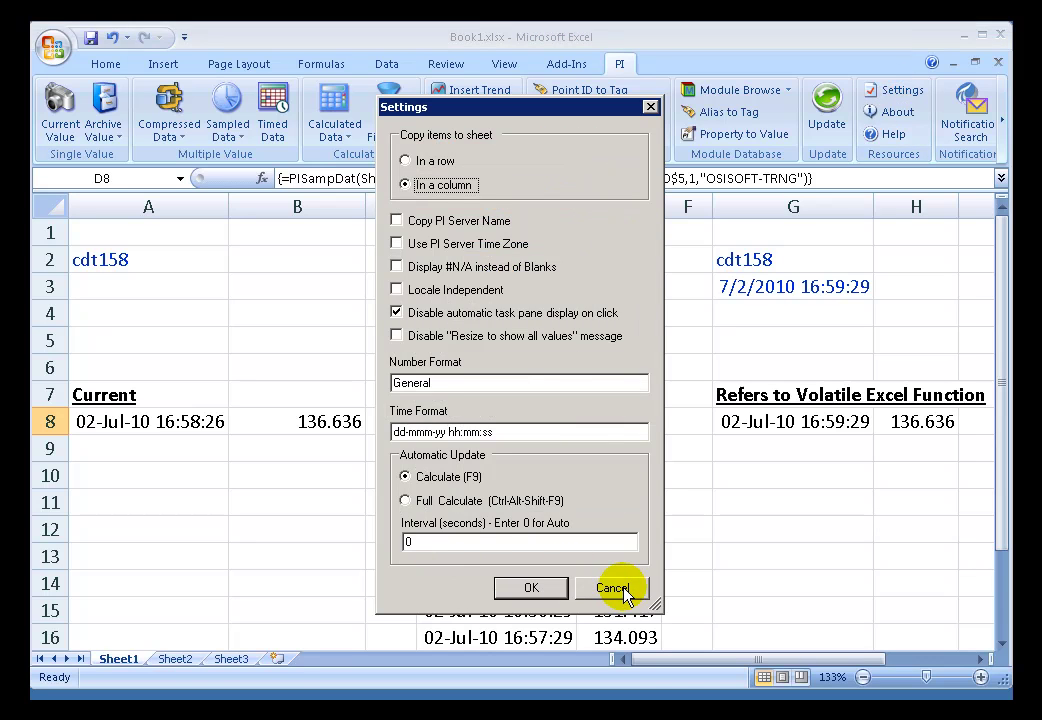
click(622, 590)
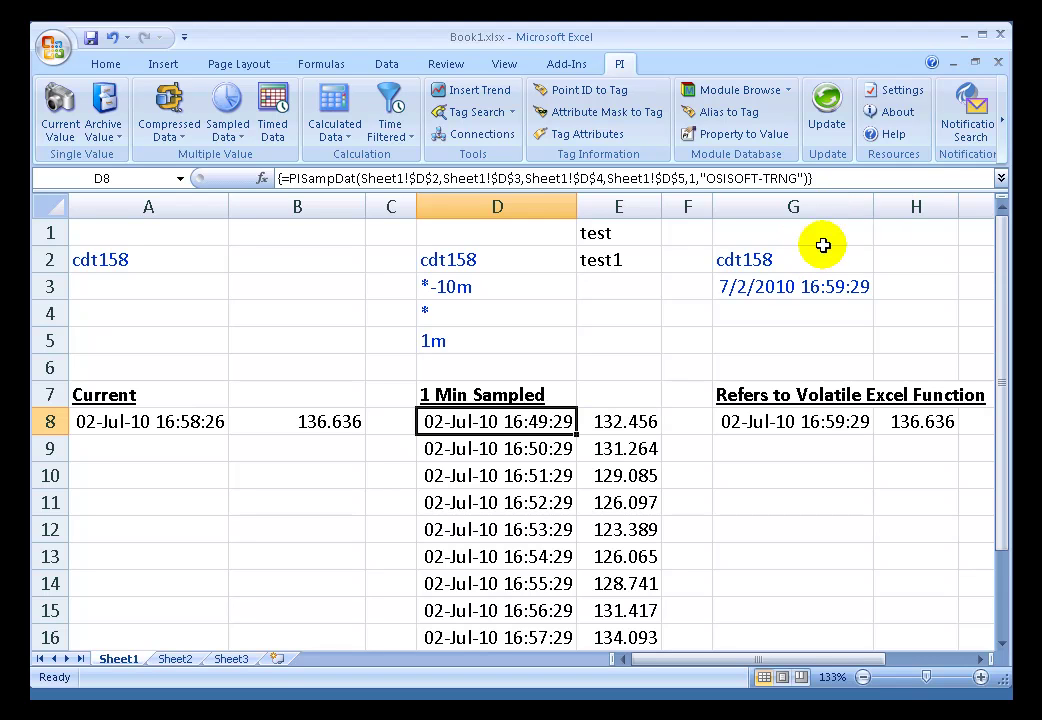
click(828, 105)
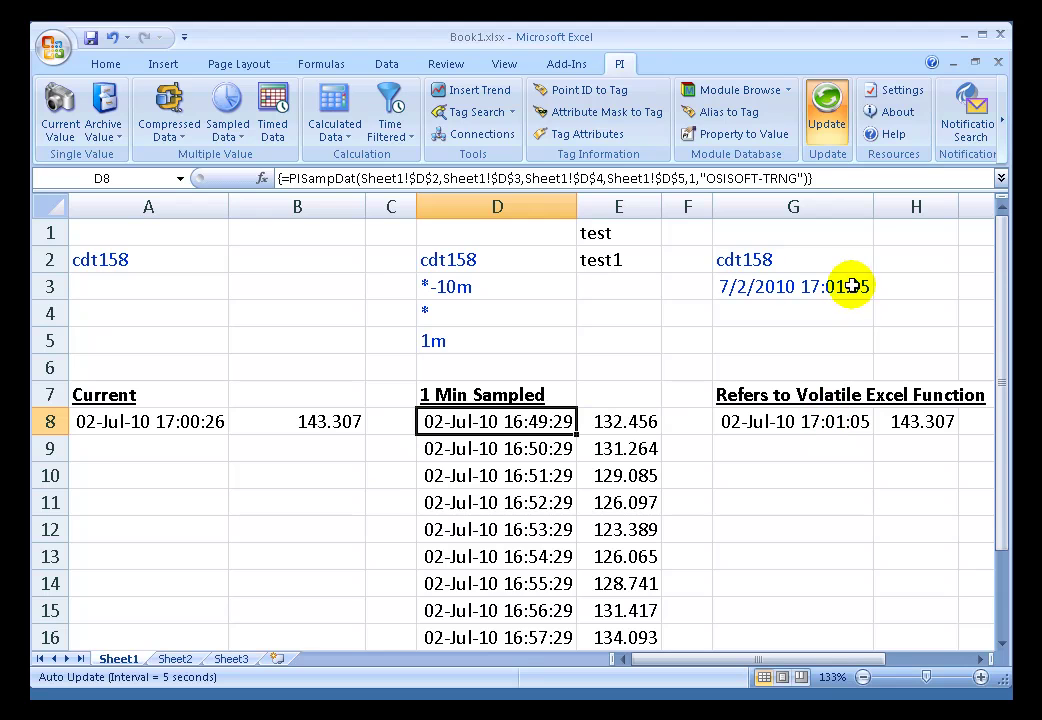
- Recheck the settings, then turn automatic updates off once NOW() reaches 17:01:30
click(886, 90)
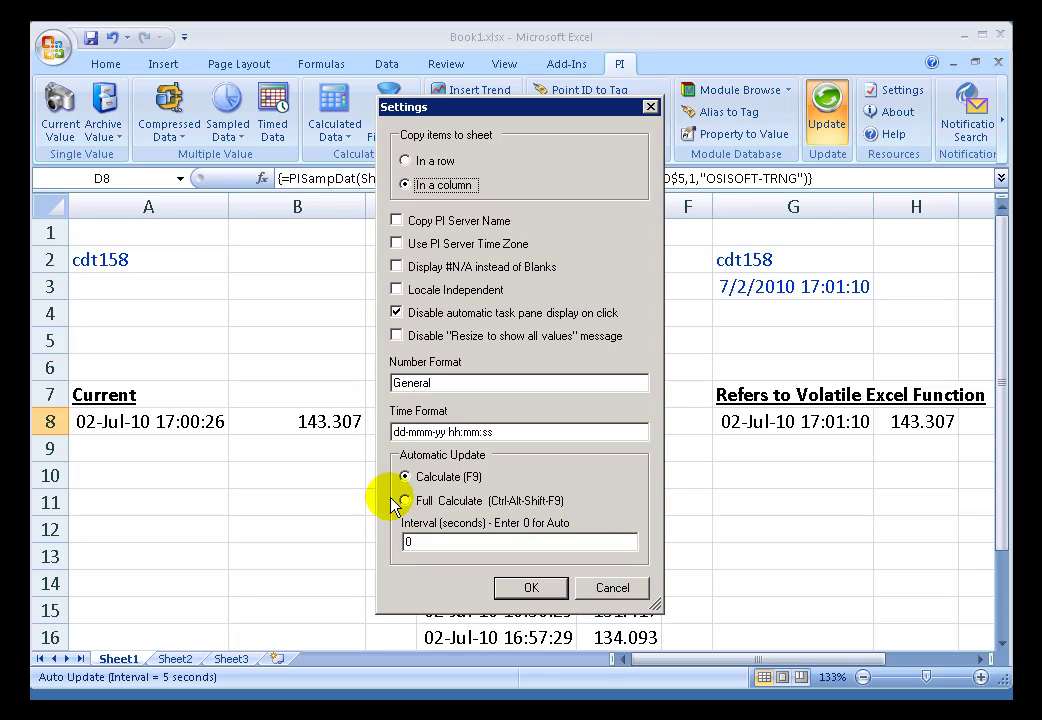
click(612, 588)
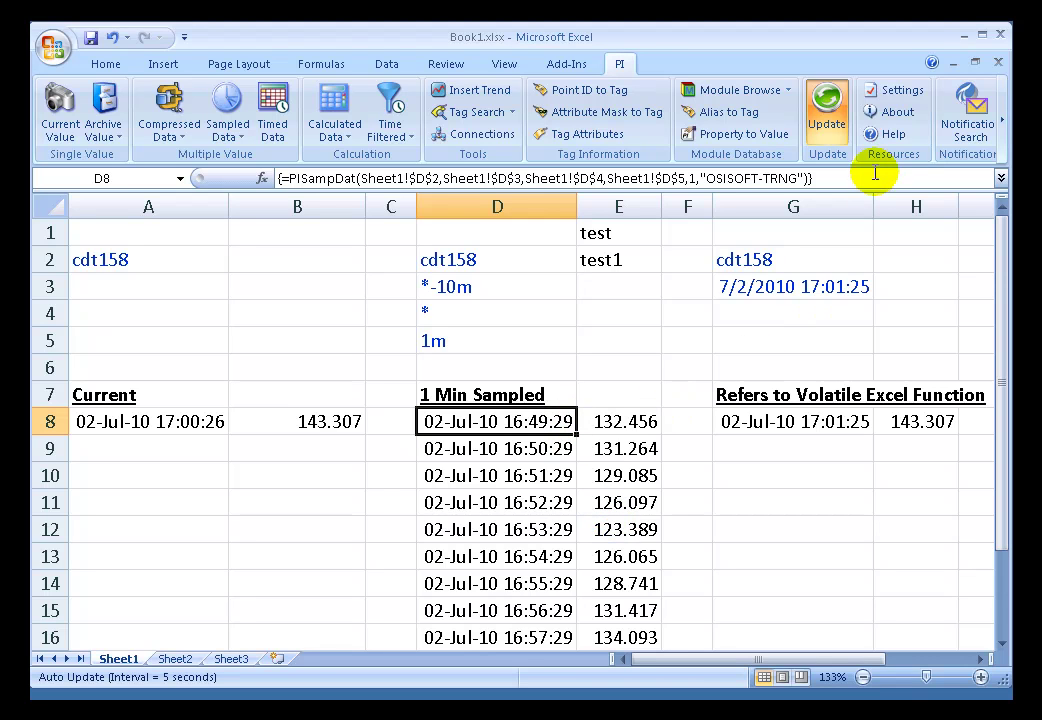
click(830, 110)
- Set PI DataLink Automatic Update to Full Calculate (Ctrl-Alt-Shift-F9) and confirm it
click(897, 92)
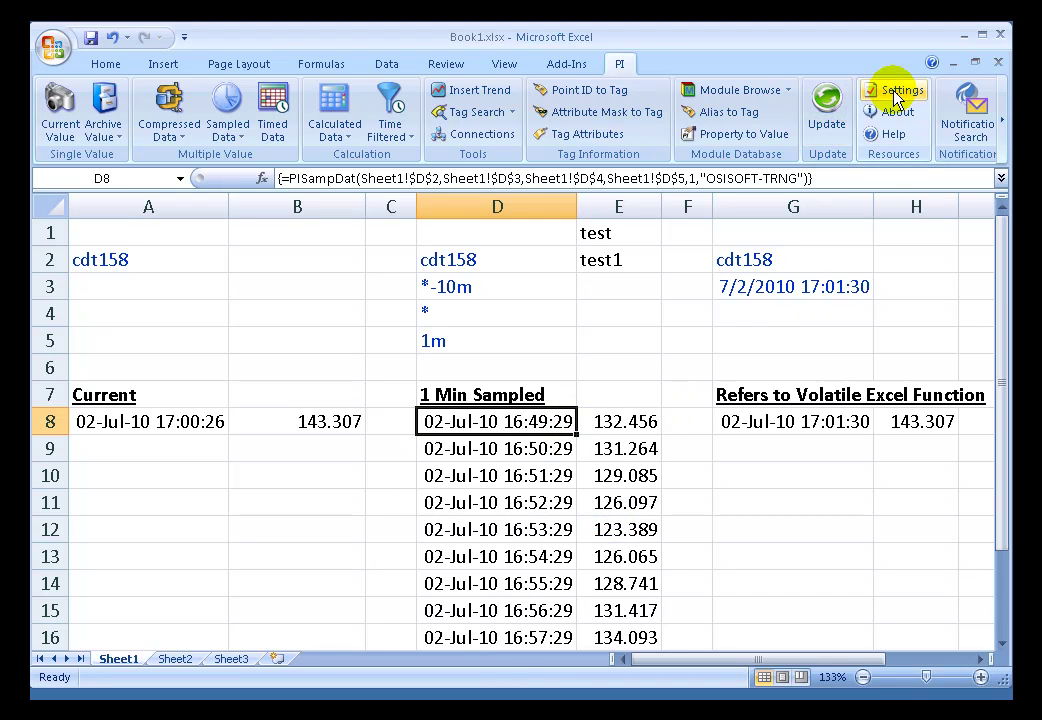
click(897, 95)
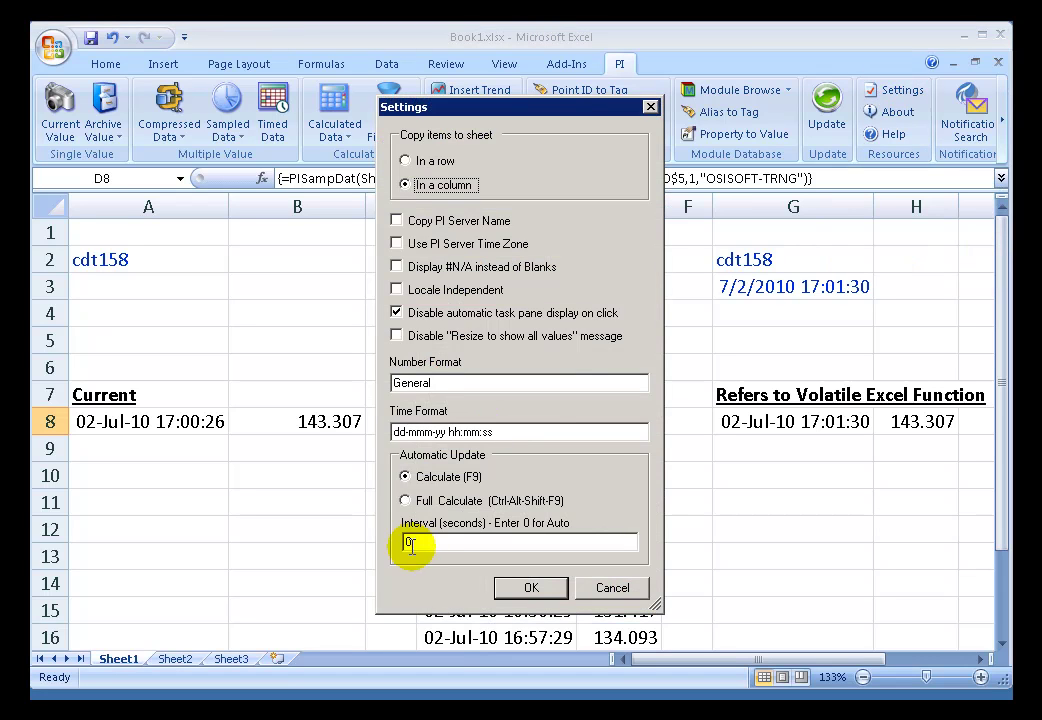
click(406, 500)
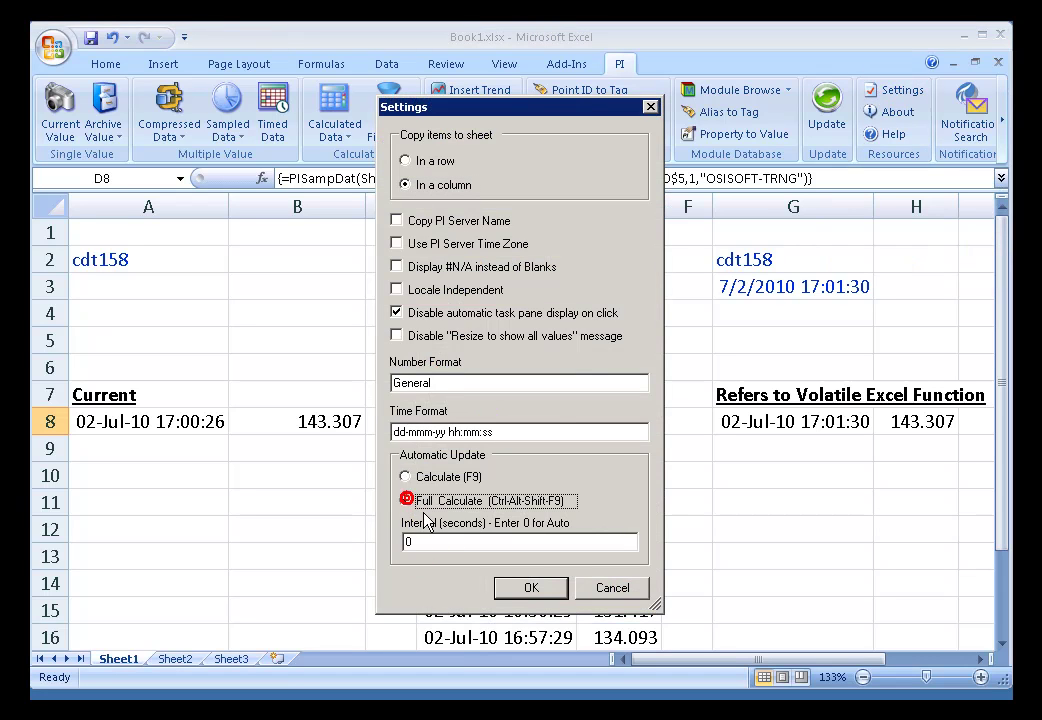
click(529, 589)
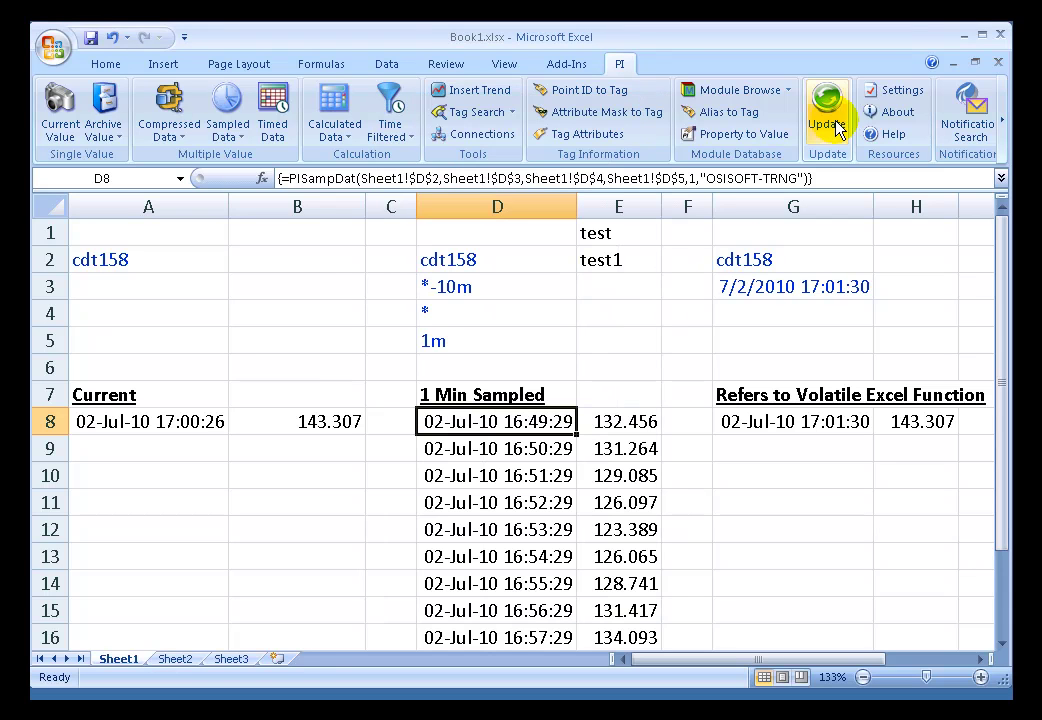
click(895, 101)
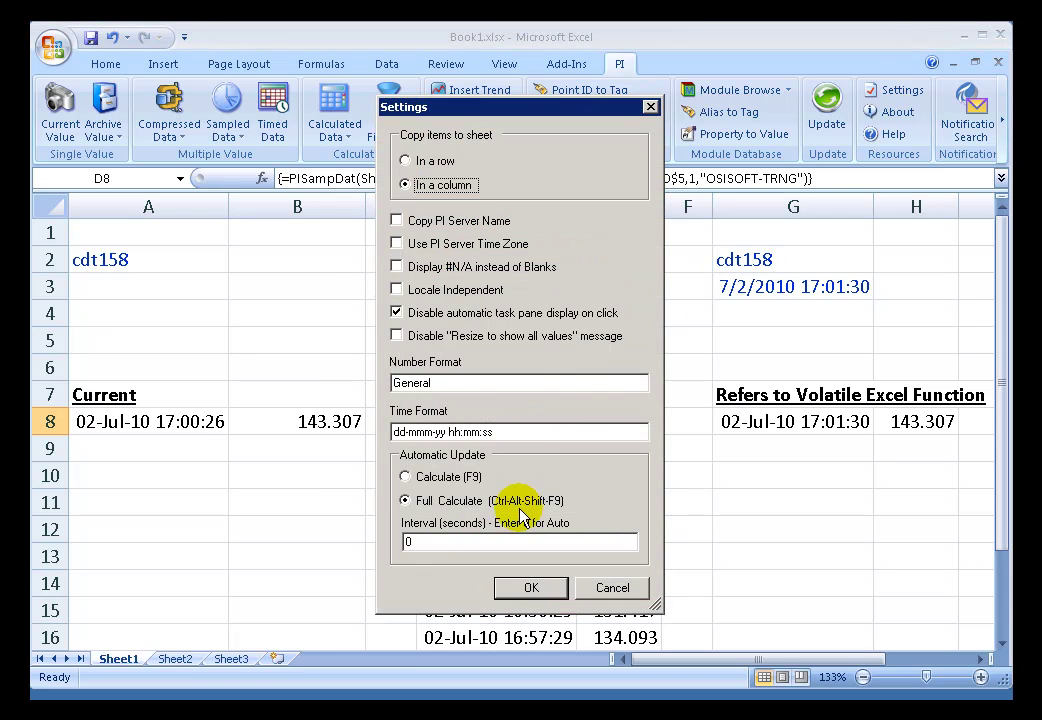
click(531, 588)
- Start automatic PI updates, so samples start 16:51:50 at 128.051
click(605, 424)
click(510, 426)
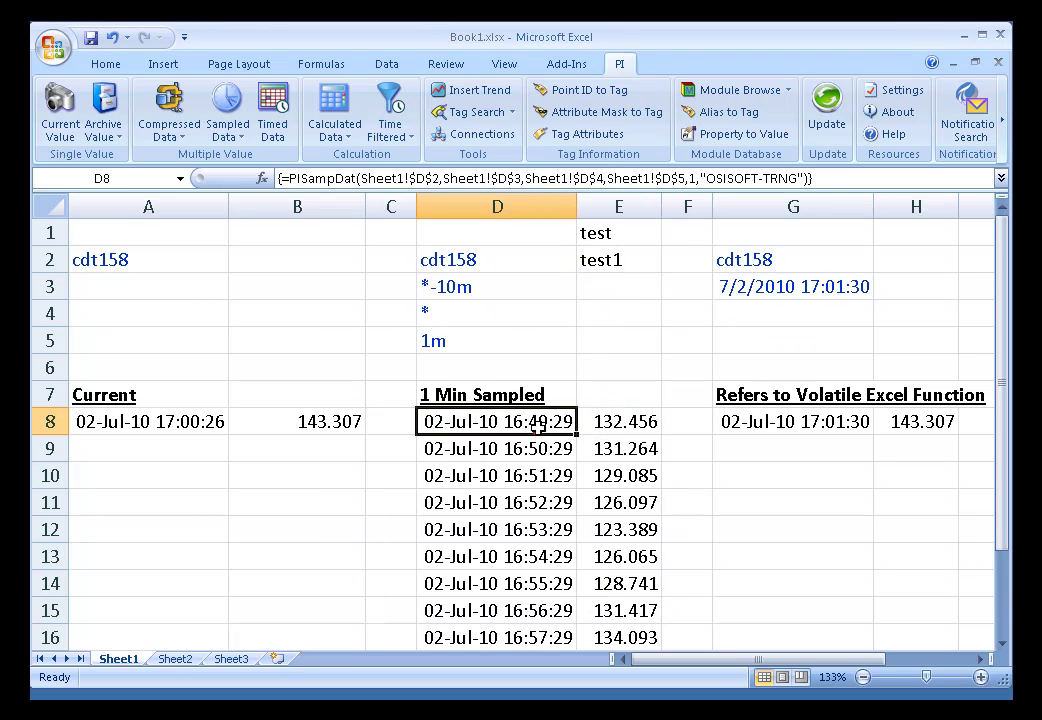
click(827, 111)
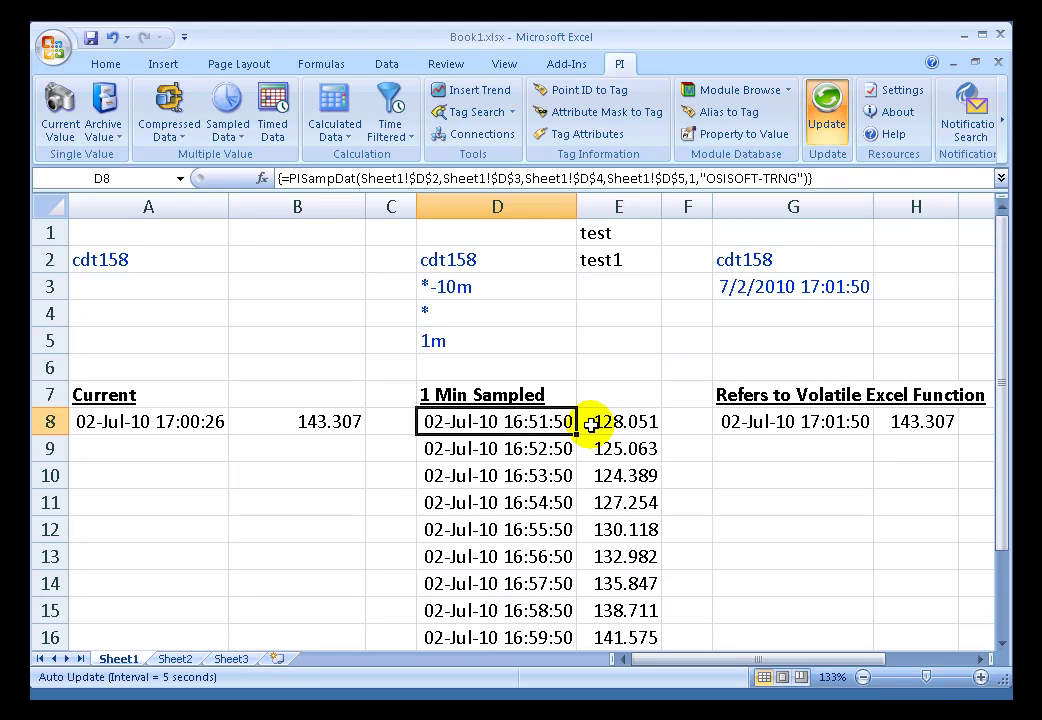